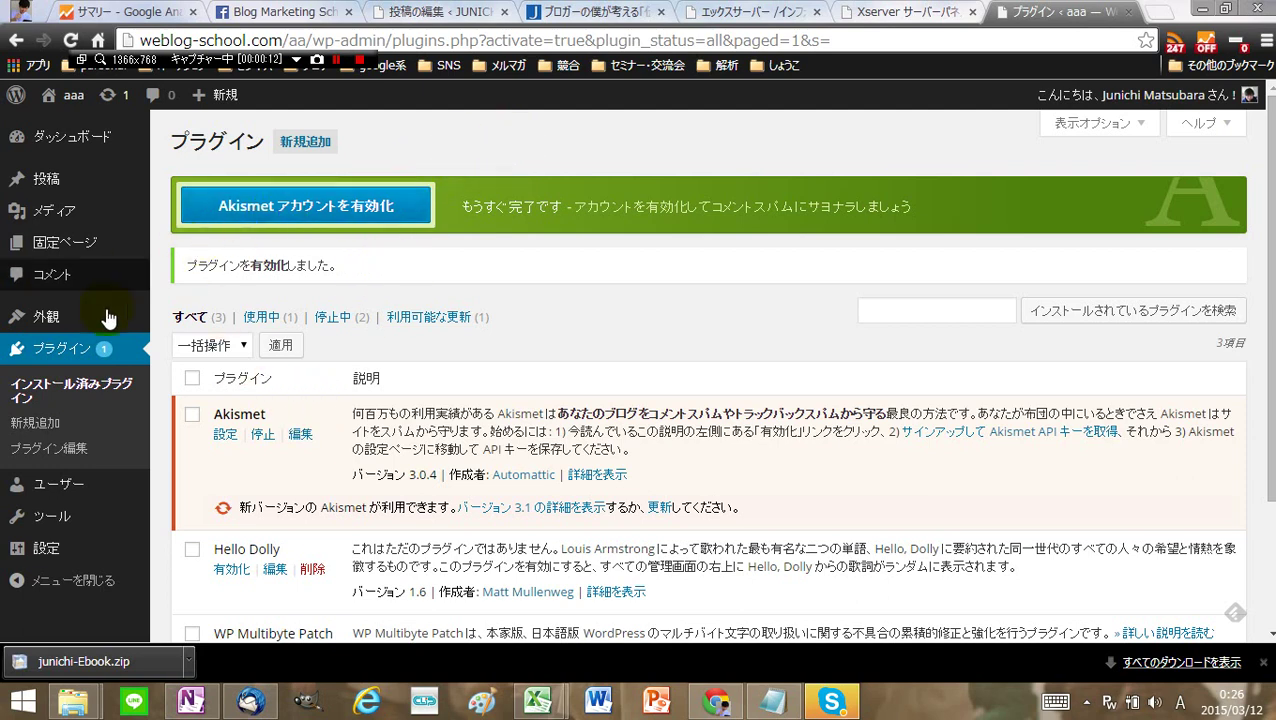
# Reload the Plugins page and start Akismet account activation from the banner
pyautogui.click(70, 362)
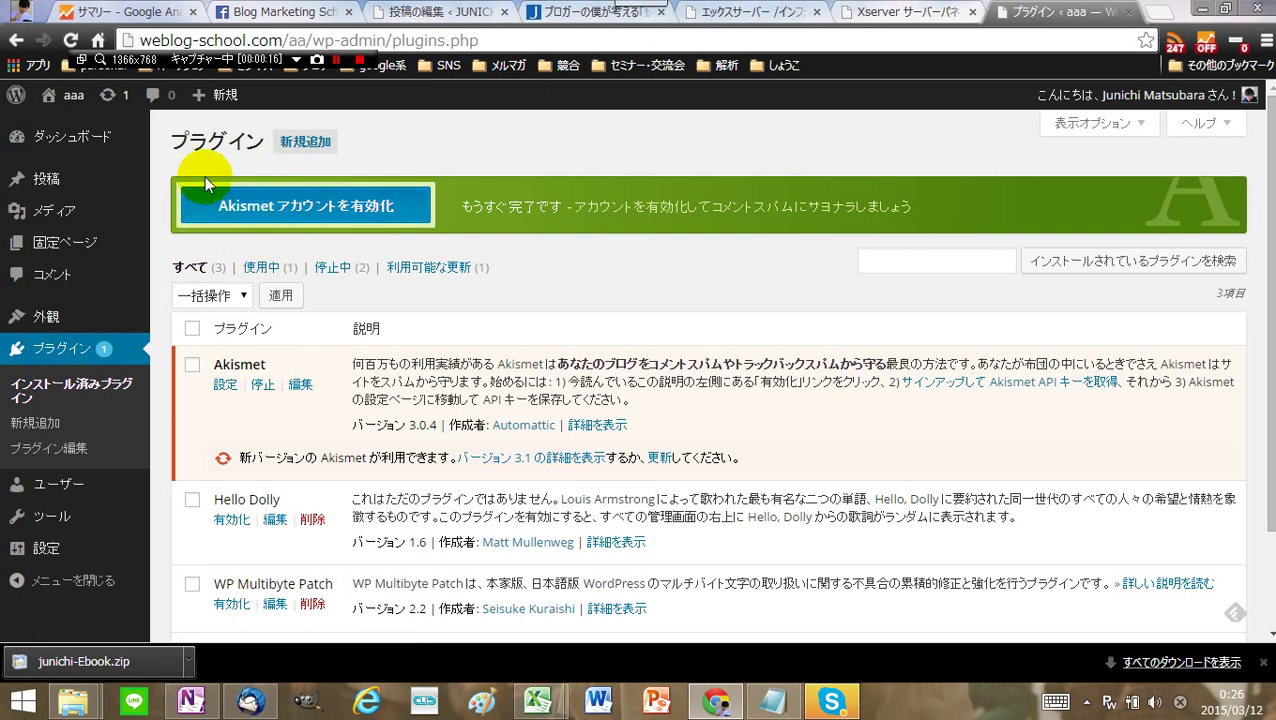
pyautogui.click(283, 215)
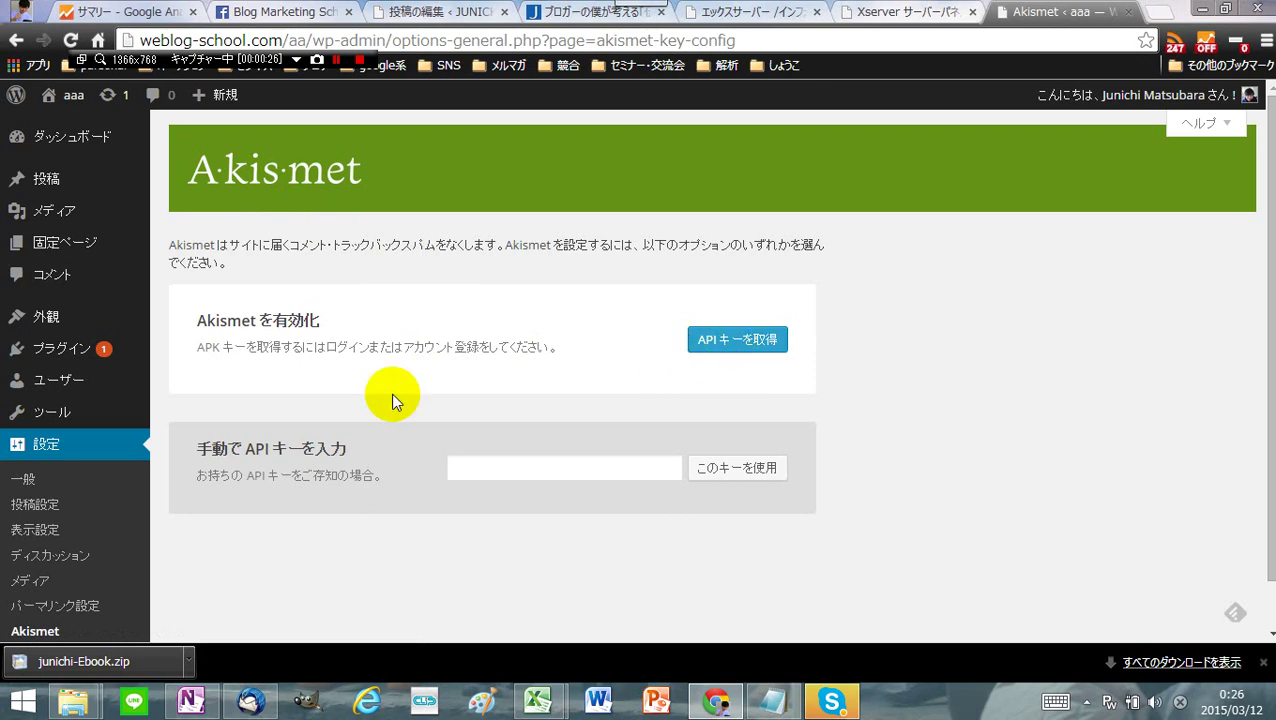
# Request an Akismet API key and continue to the WordPress.com signup form
pyautogui.click(752, 343)
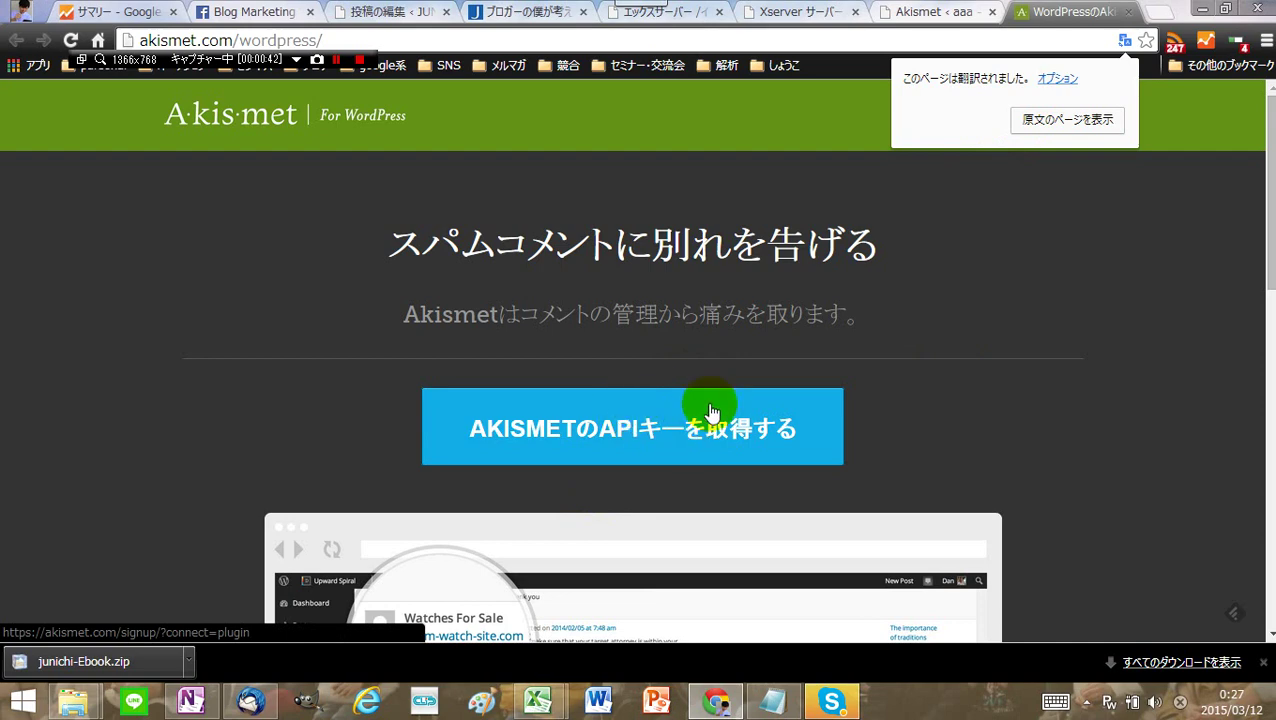
pyautogui.tripleClick(740, 427)
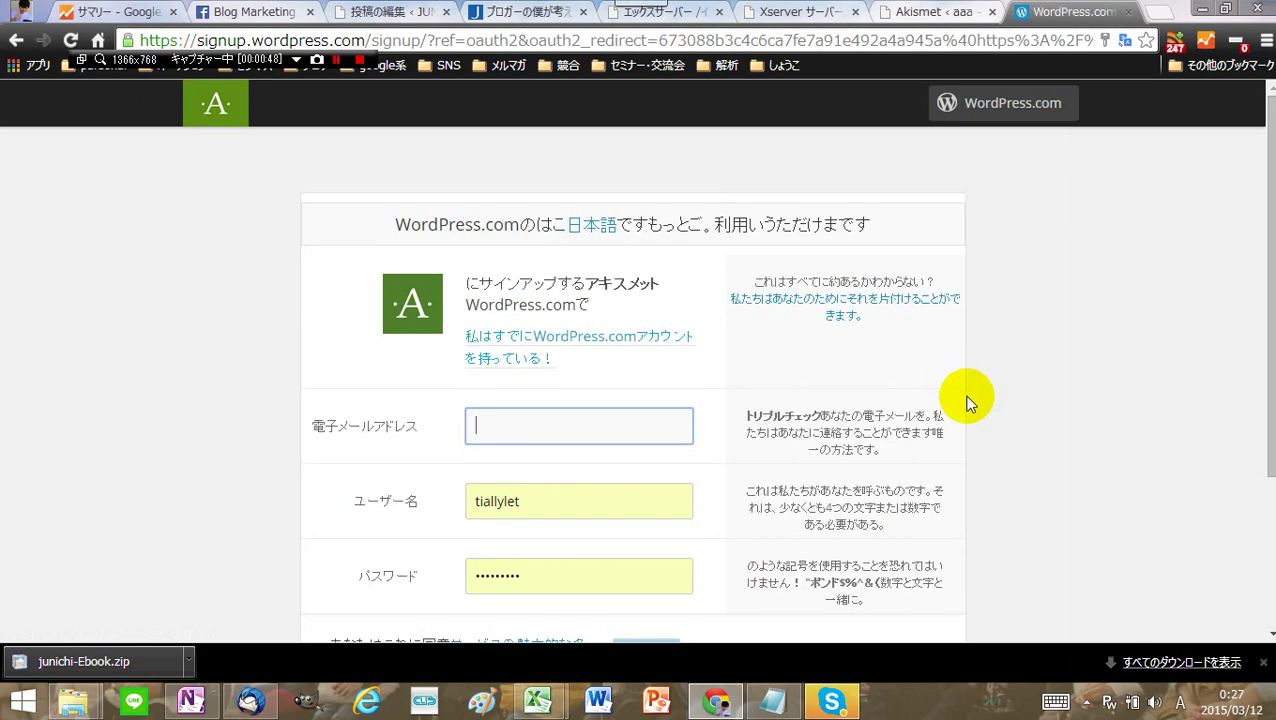
# Enter the account email address in the signup form
pyautogui.scroll(-1, 966, 404)
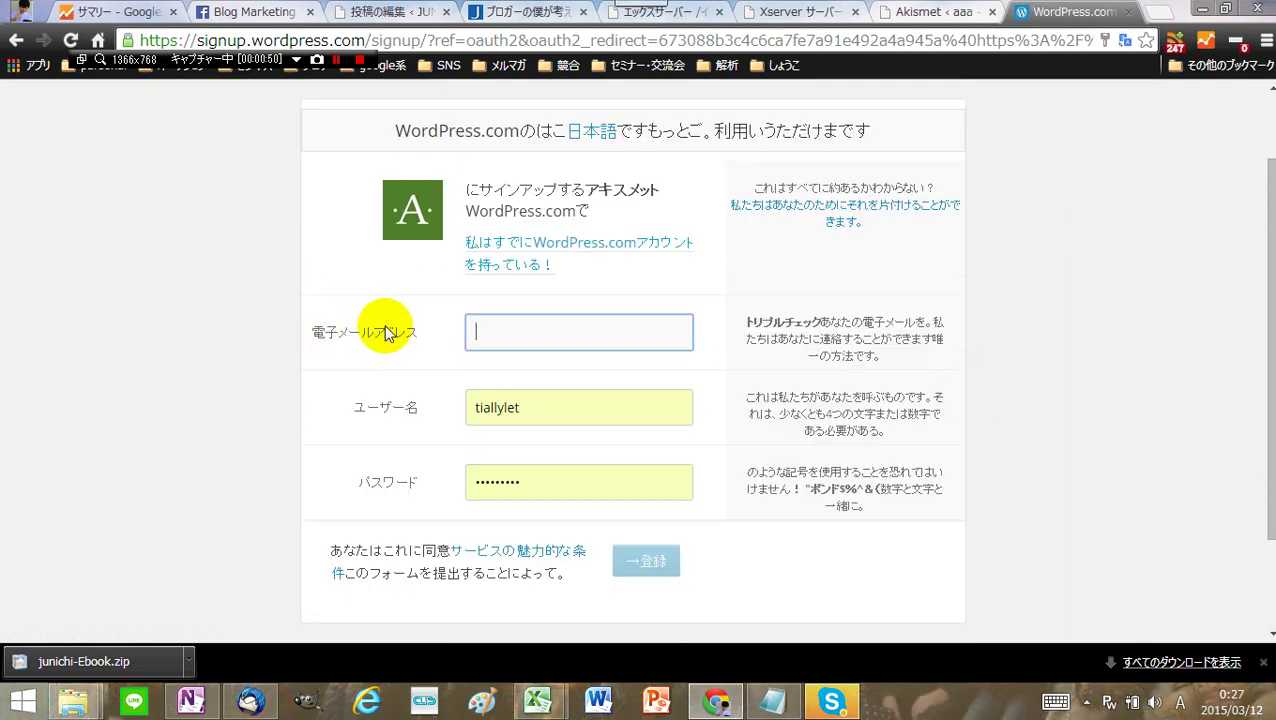
pyautogui.click(497, 319)
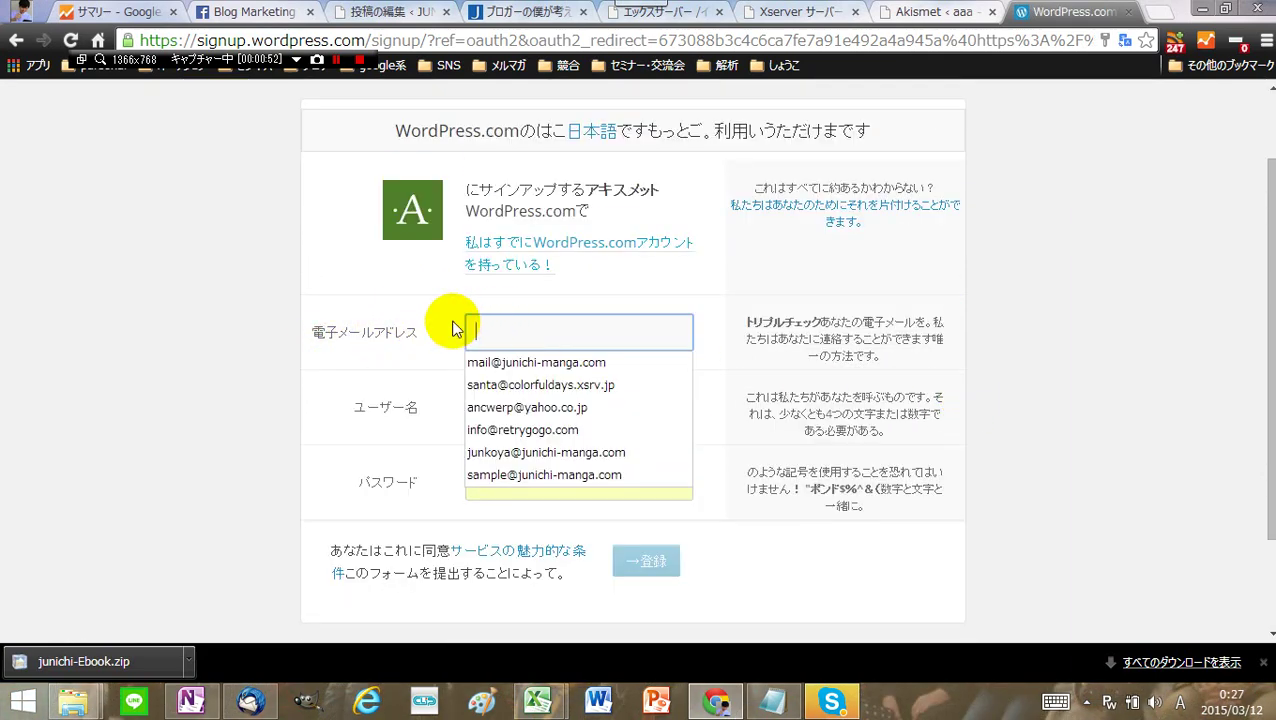
pyautogui.click(450, 322)
pyautogui.click(481, 323)
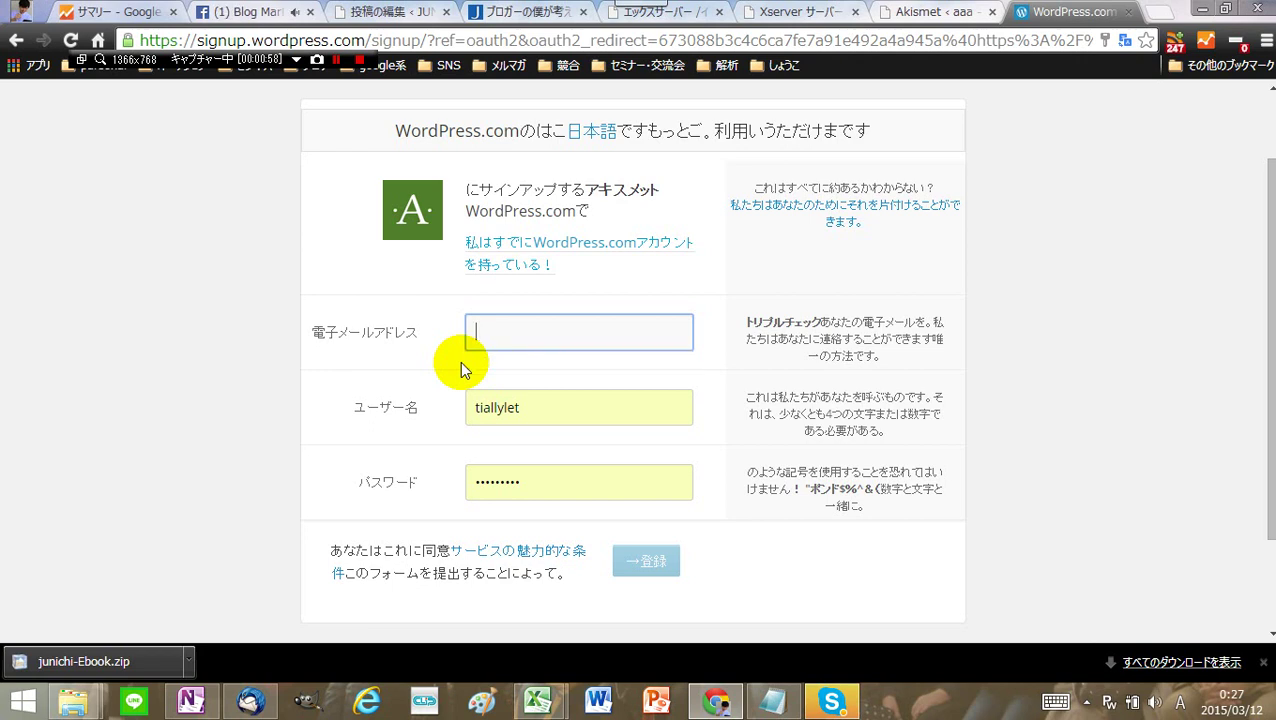
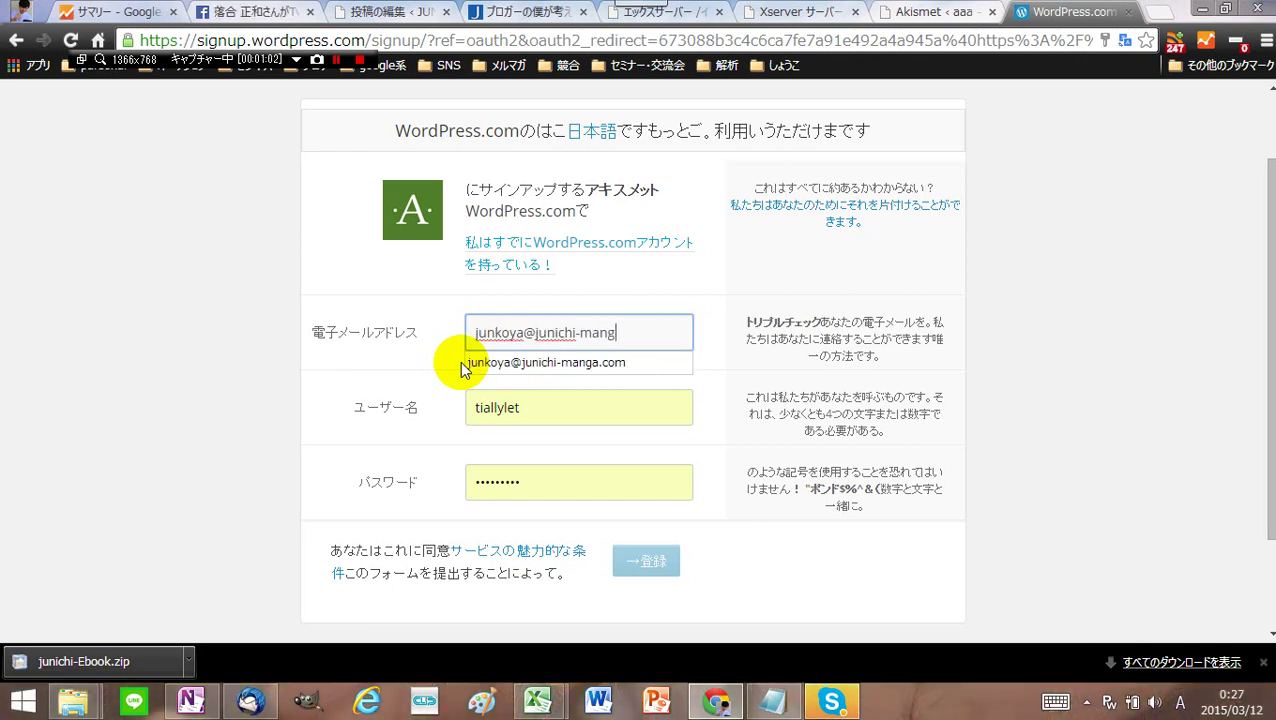
pyautogui.press('Tab')
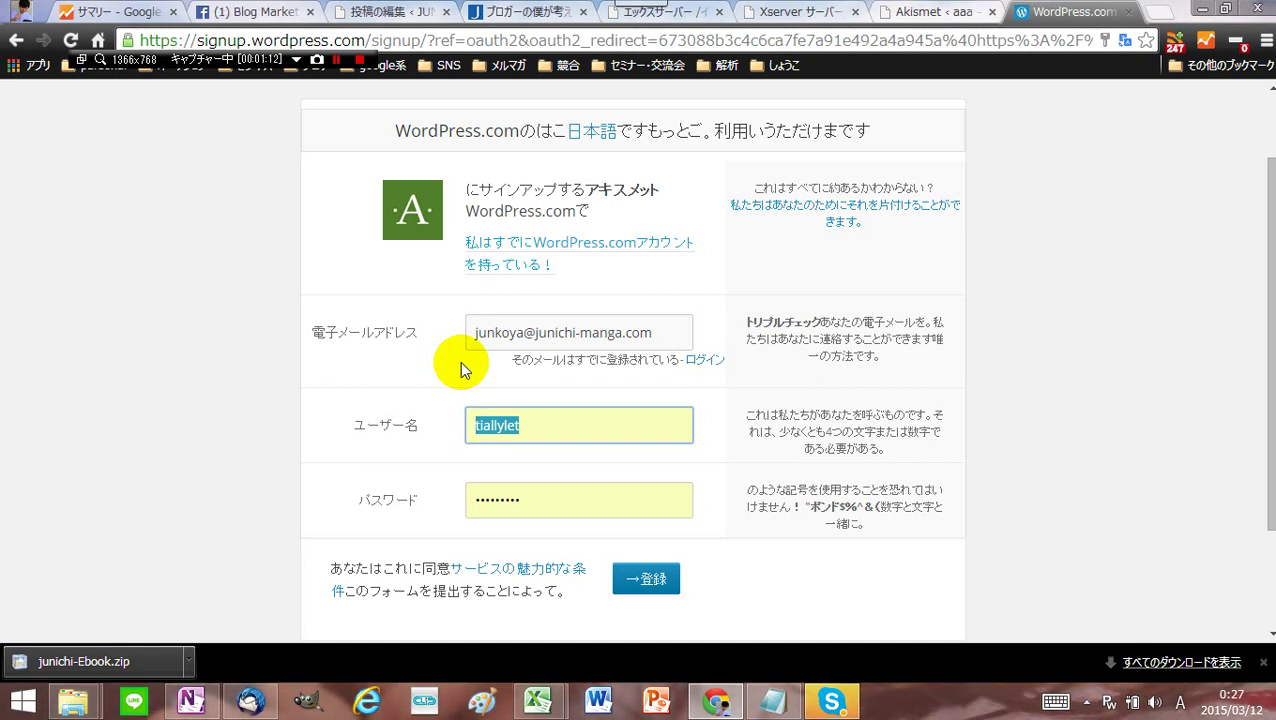
# Replace the prefilled username with an available one, fill the password and submit
pyautogui.press('BackSpace')
pyautogui.write('Juni')
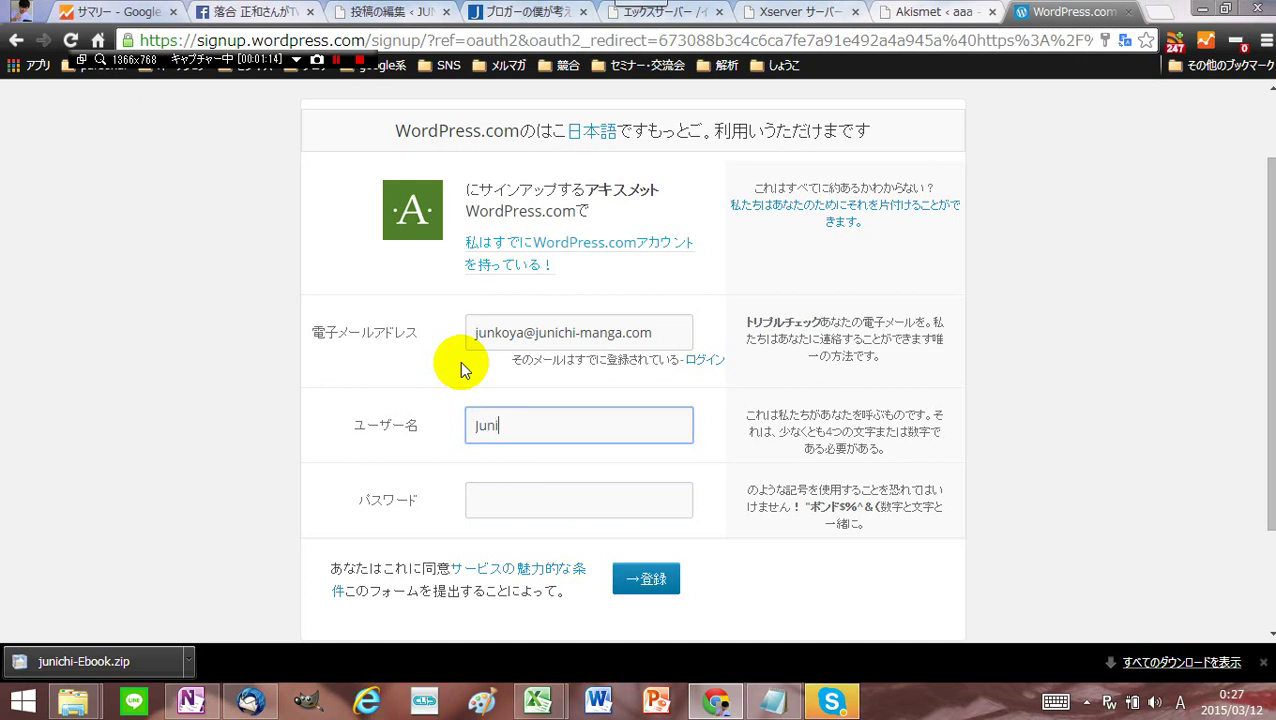
pyautogui.write('chi')
pyautogui.press('Tab')
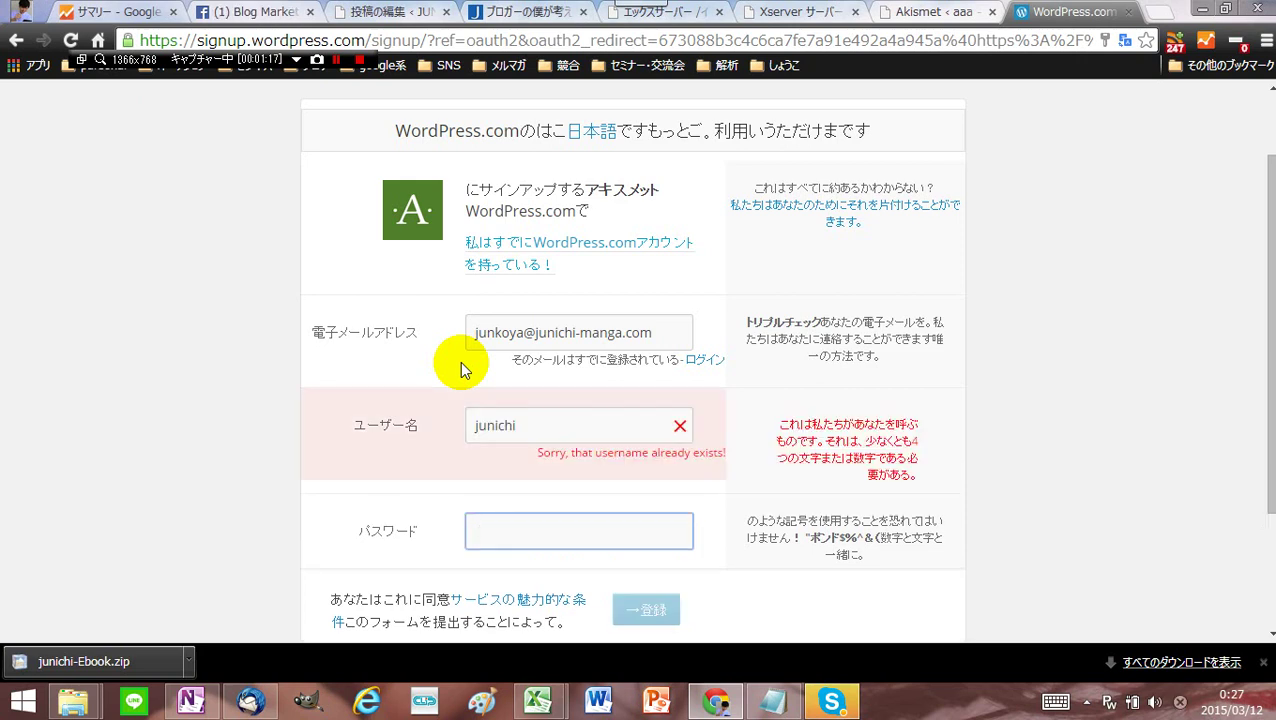
pyautogui.click(530, 430)
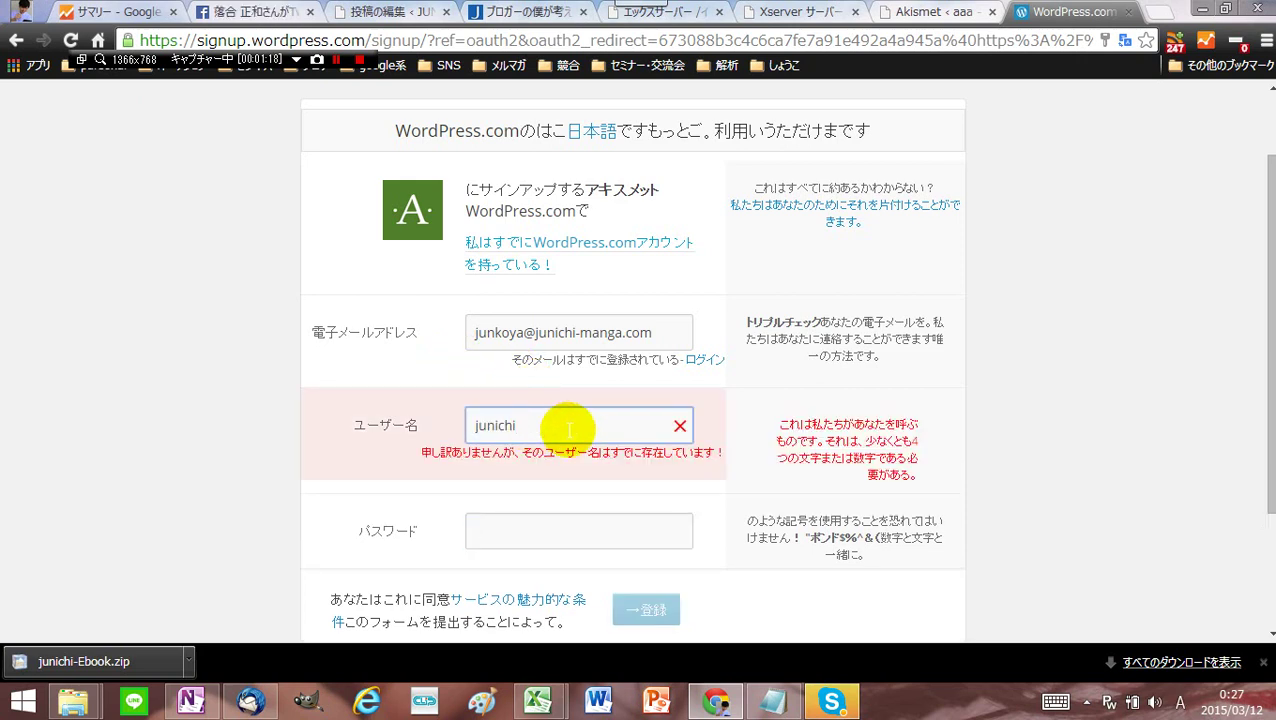
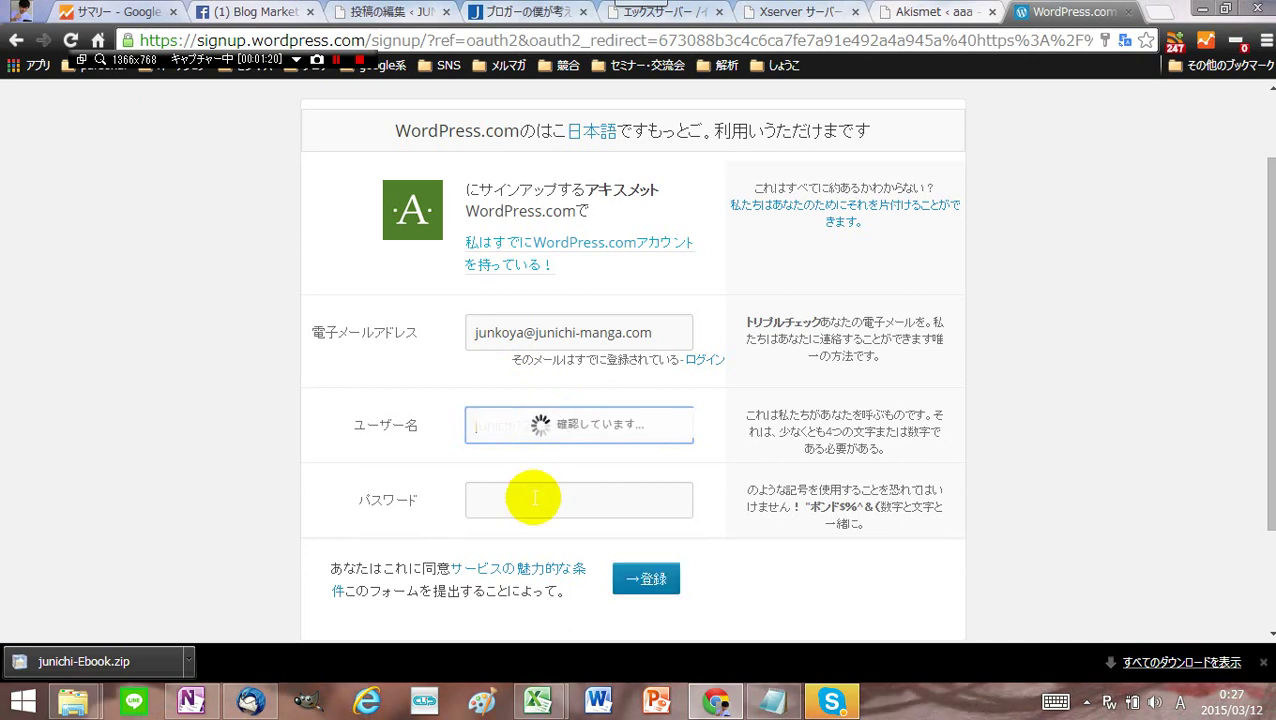
pyautogui.click(535, 497)
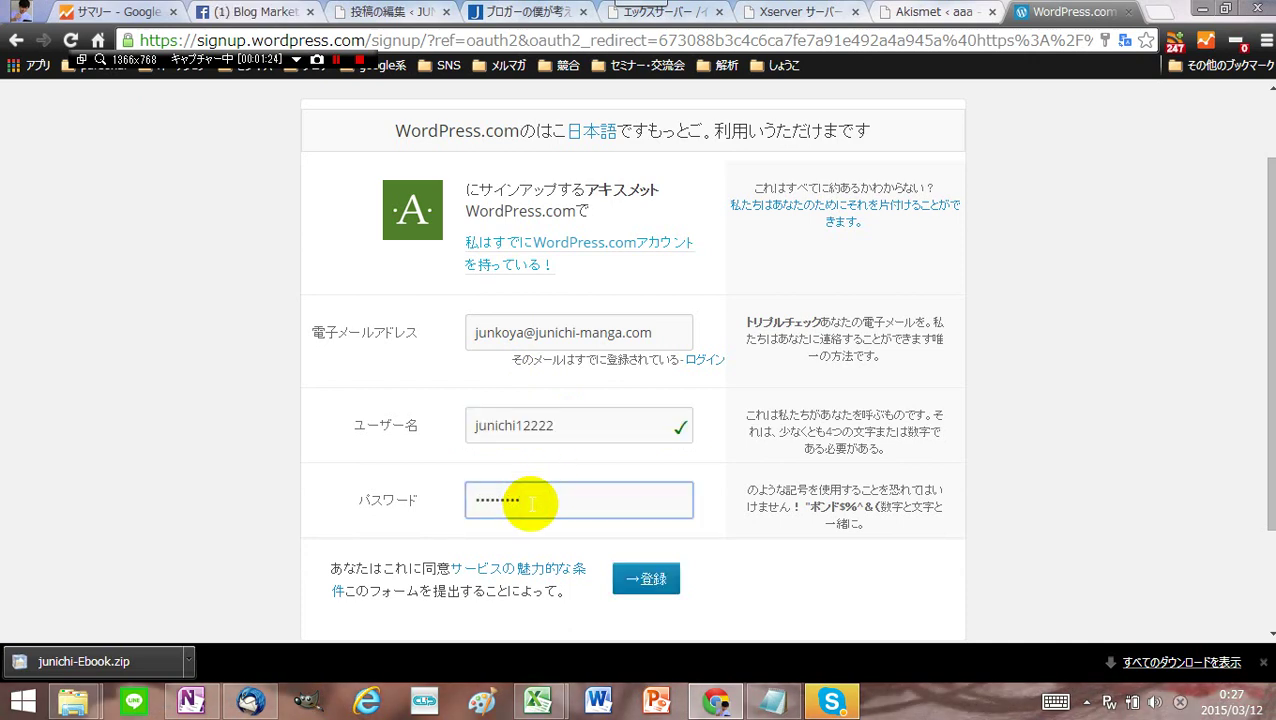
pyautogui.scroll(-1, 664, 532)
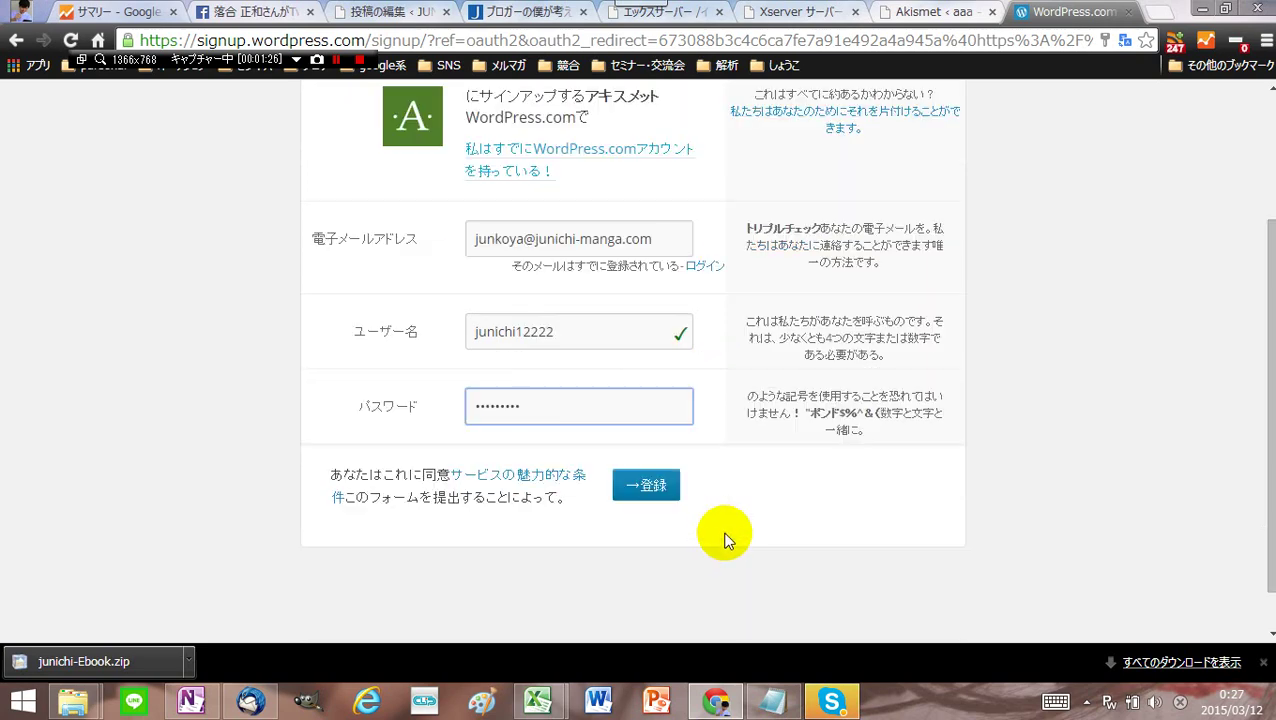
pyautogui.click(649, 490)
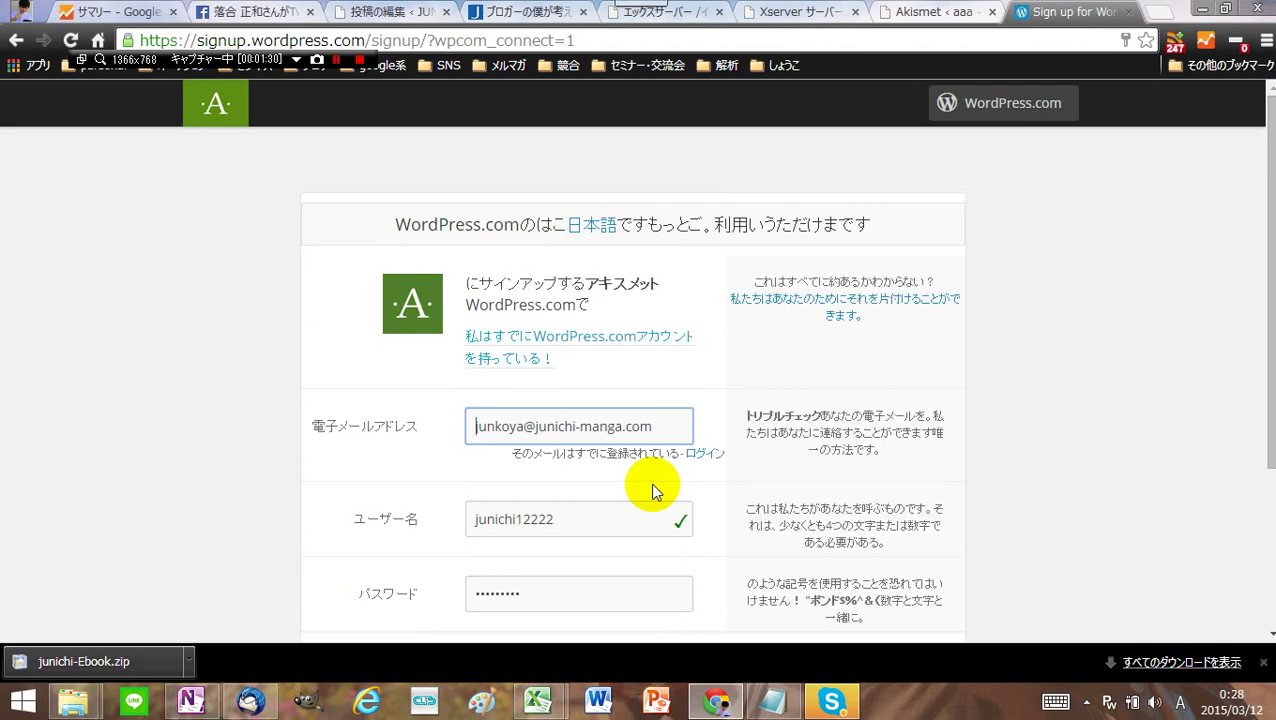
# Replace the already-registered email with a new address and let it validate
pyautogui.scroll(-3, 706, 477)
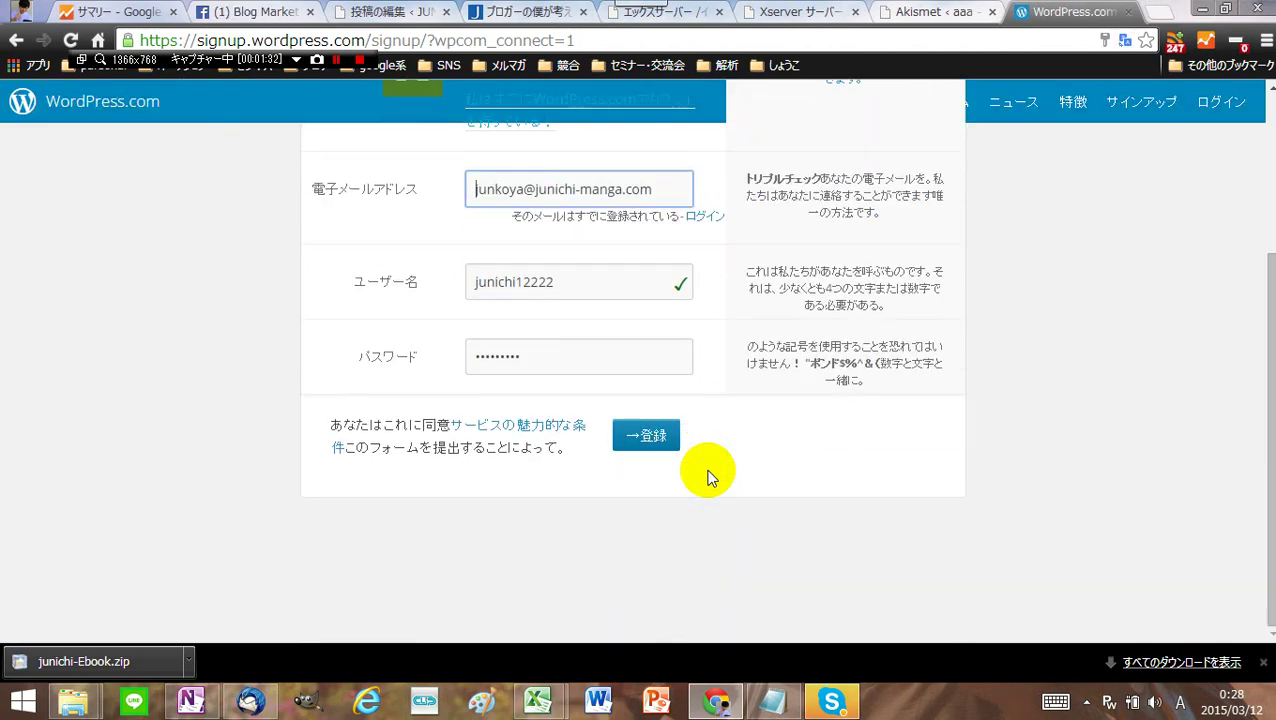
pyautogui.scroll(2, 706, 477)
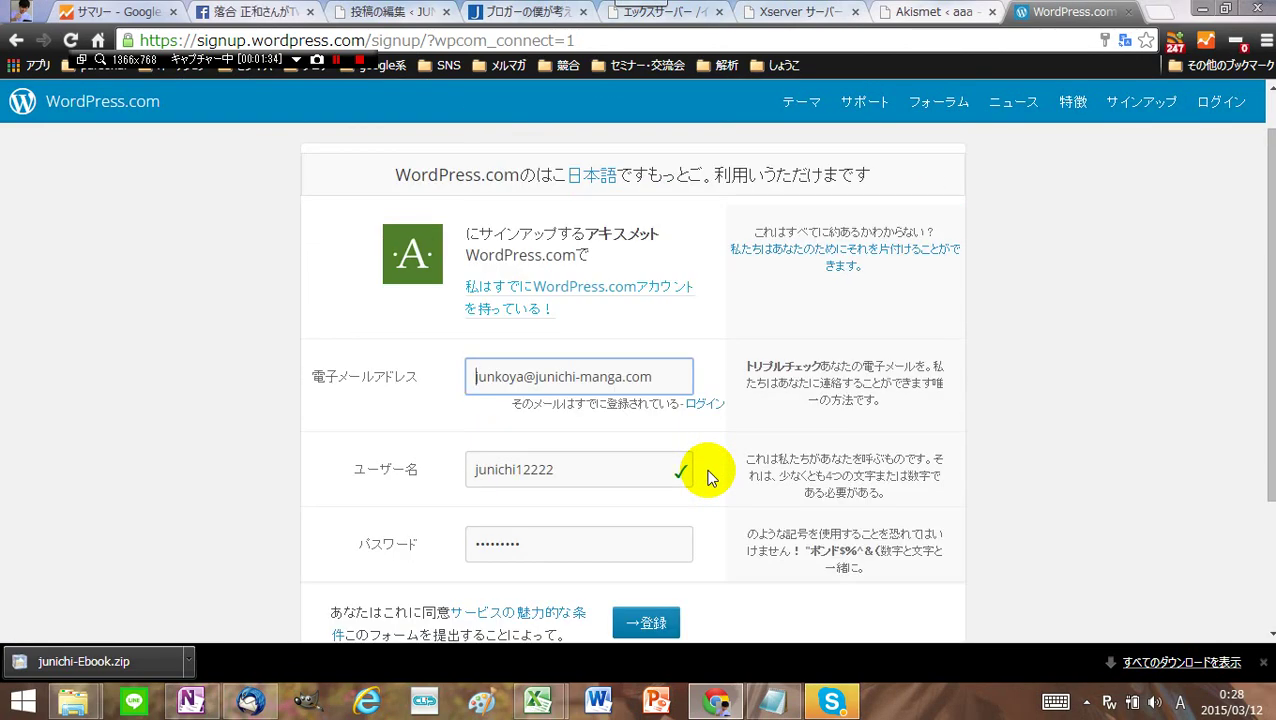
pyautogui.scroll(-2, 706, 477)
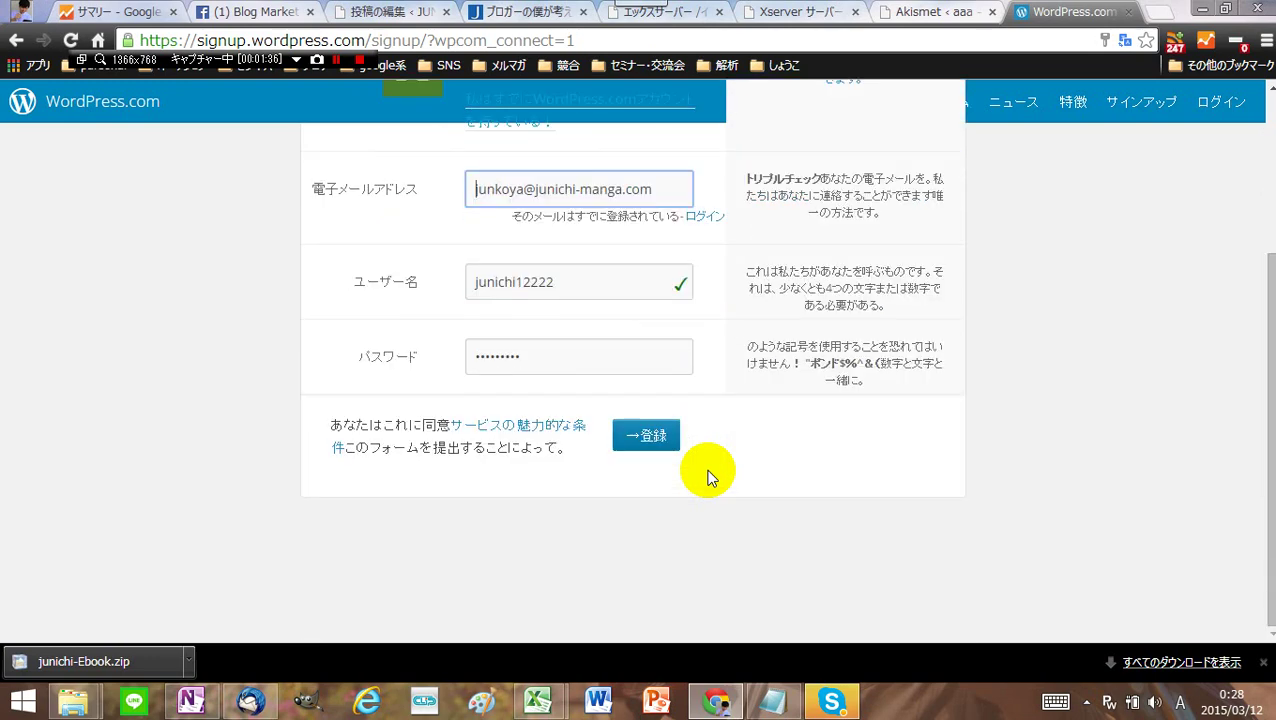
pyautogui.scroll(1, 706, 477)
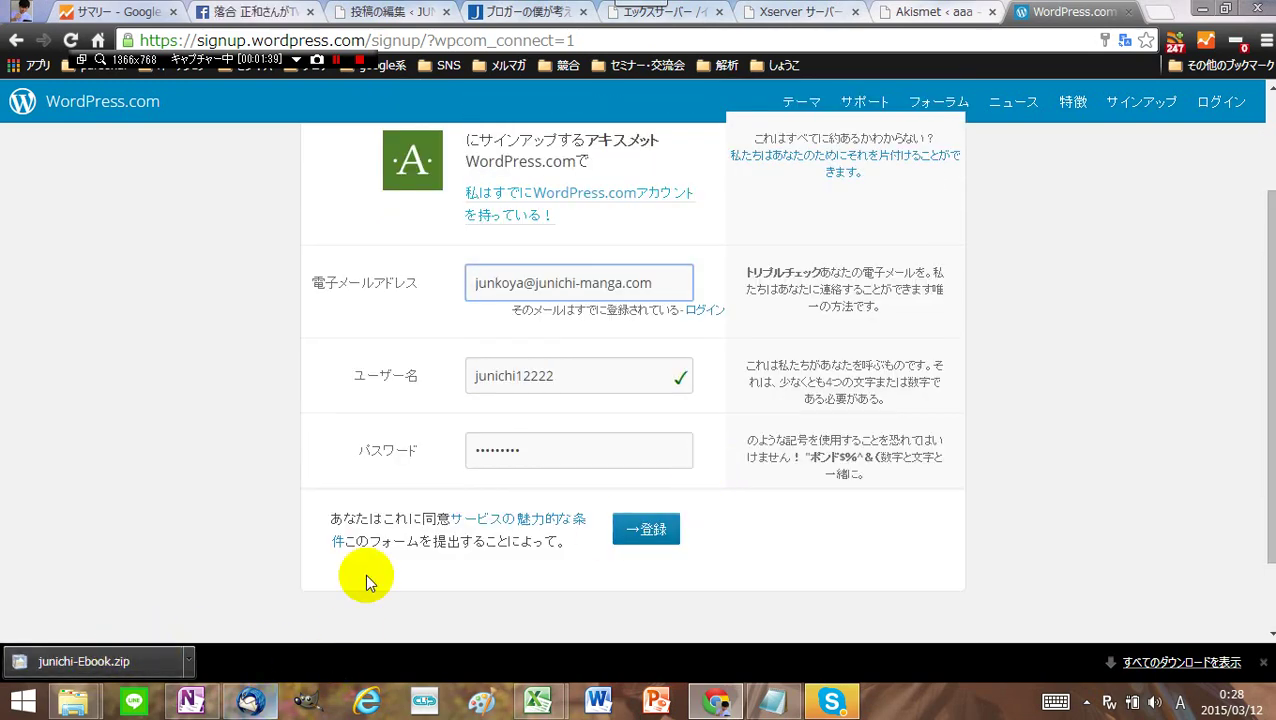
pyautogui.click(657, 456)
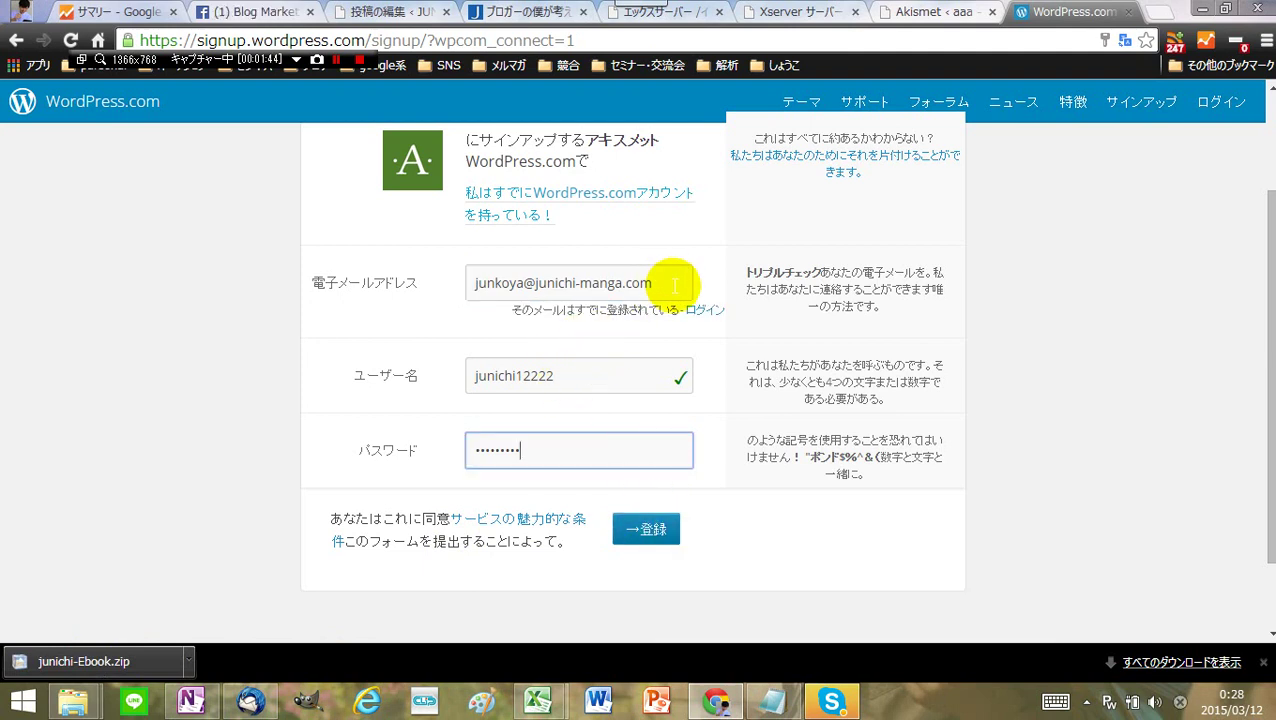
pyautogui.moveTo(675, 287); pyautogui.dragTo(456, 293)
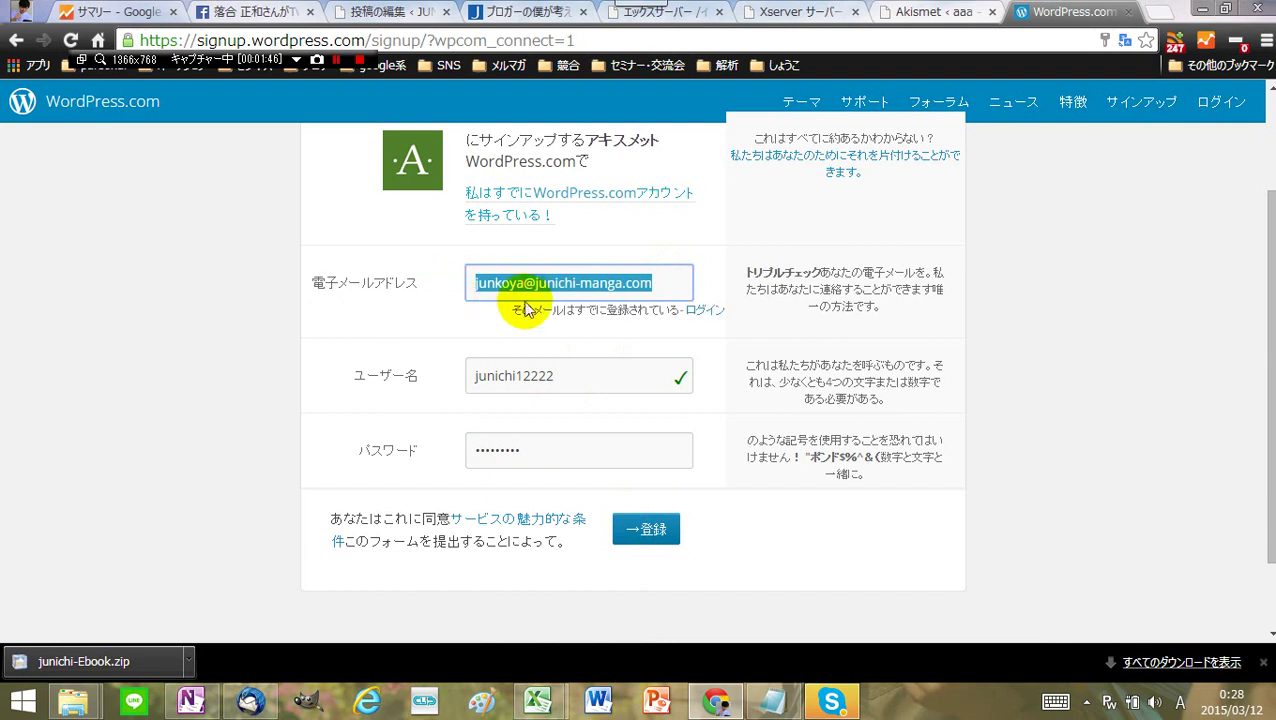
pyautogui.press('BackSpace')
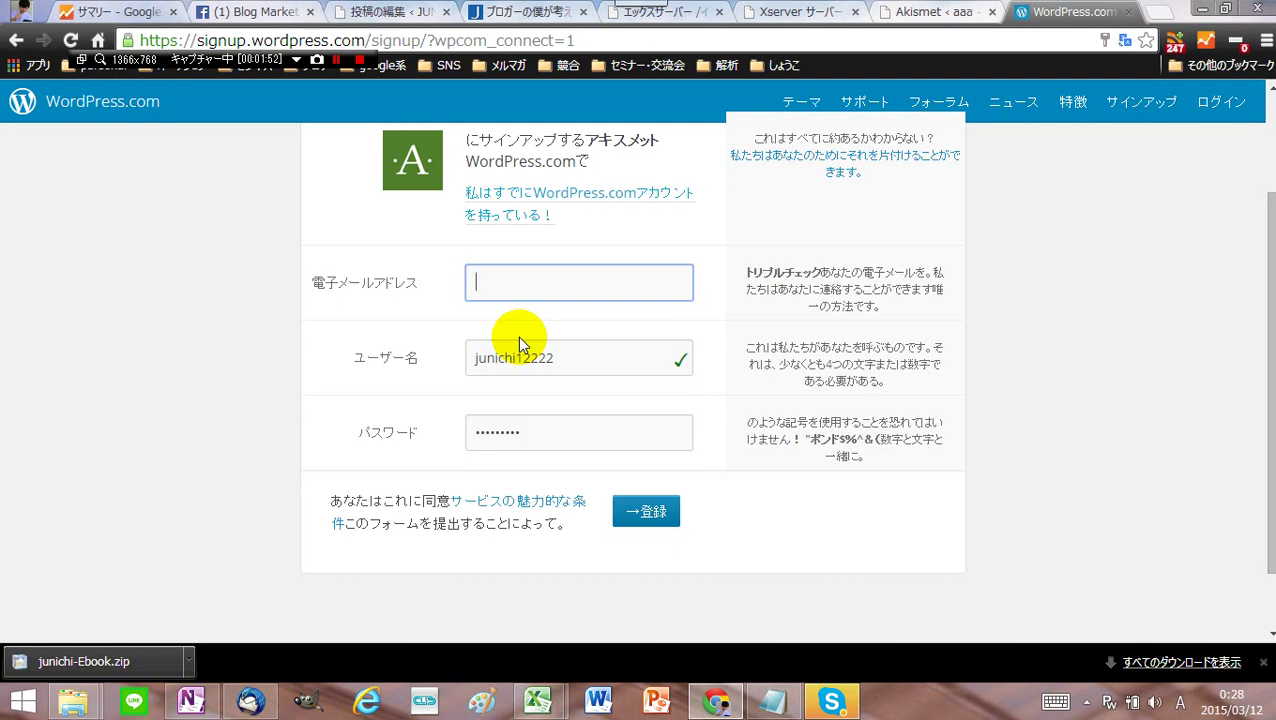
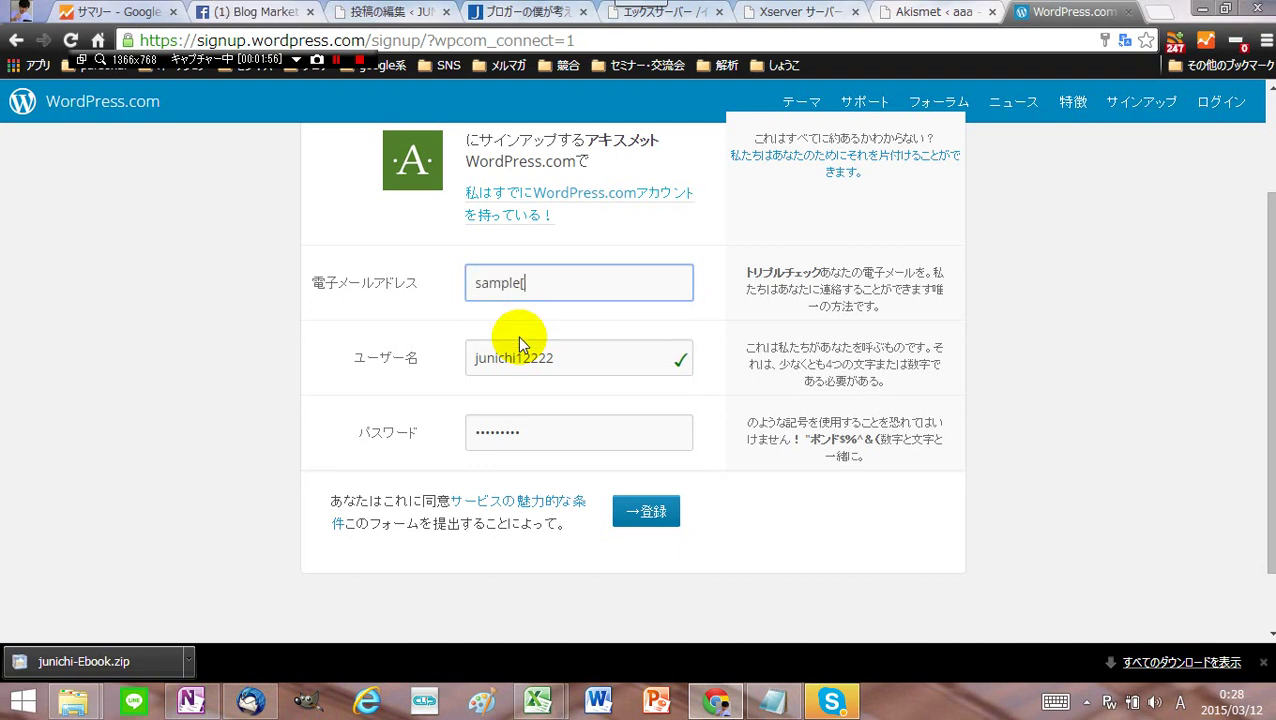
pyautogui.press('Return')
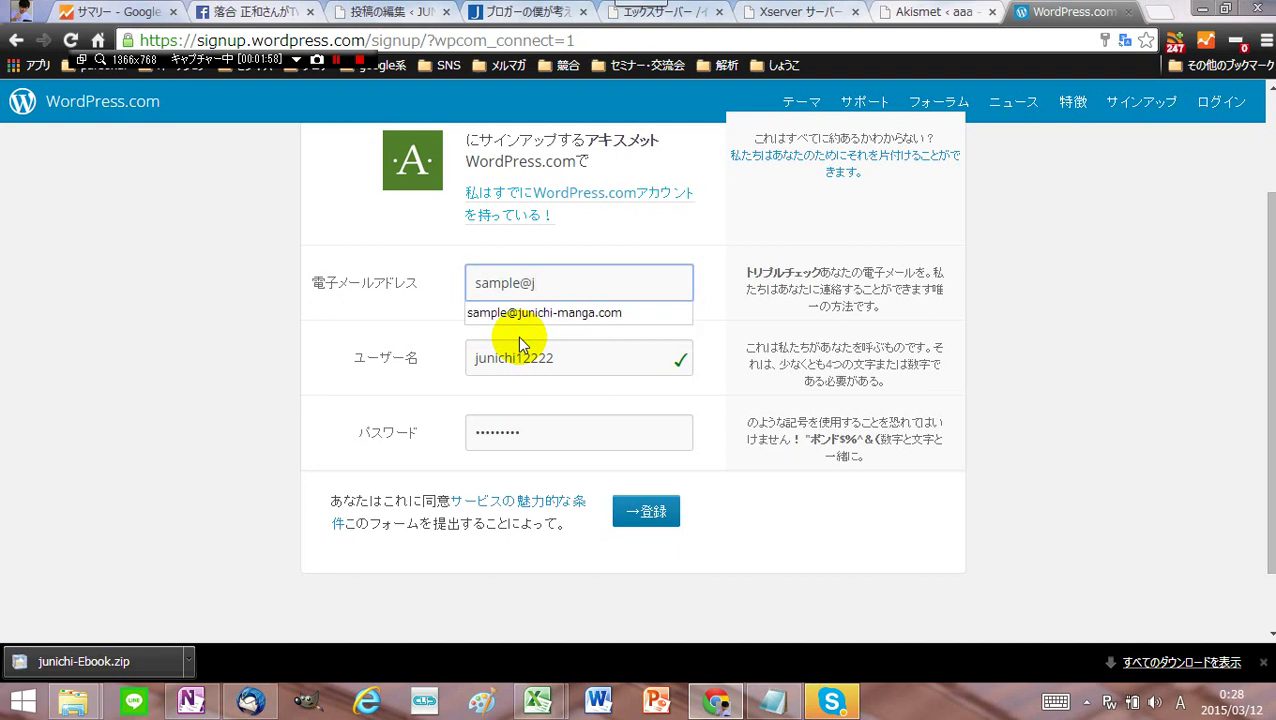
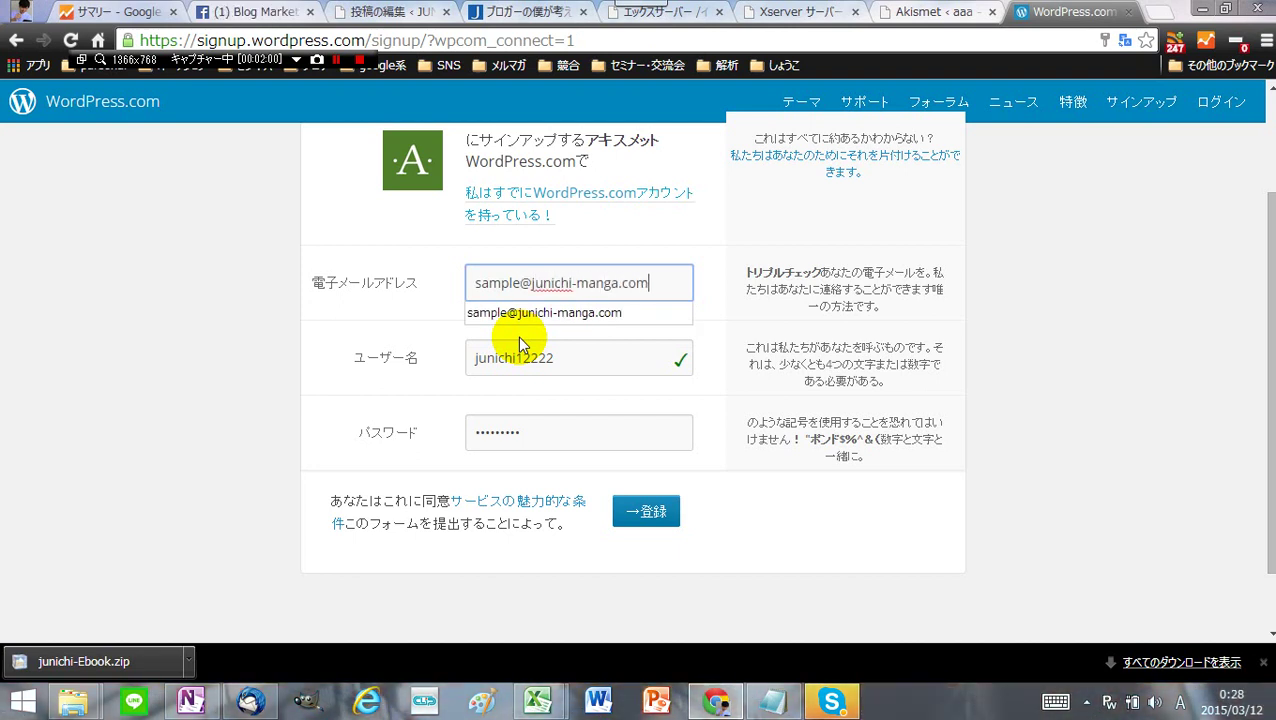
pyautogui.click(700, 393)
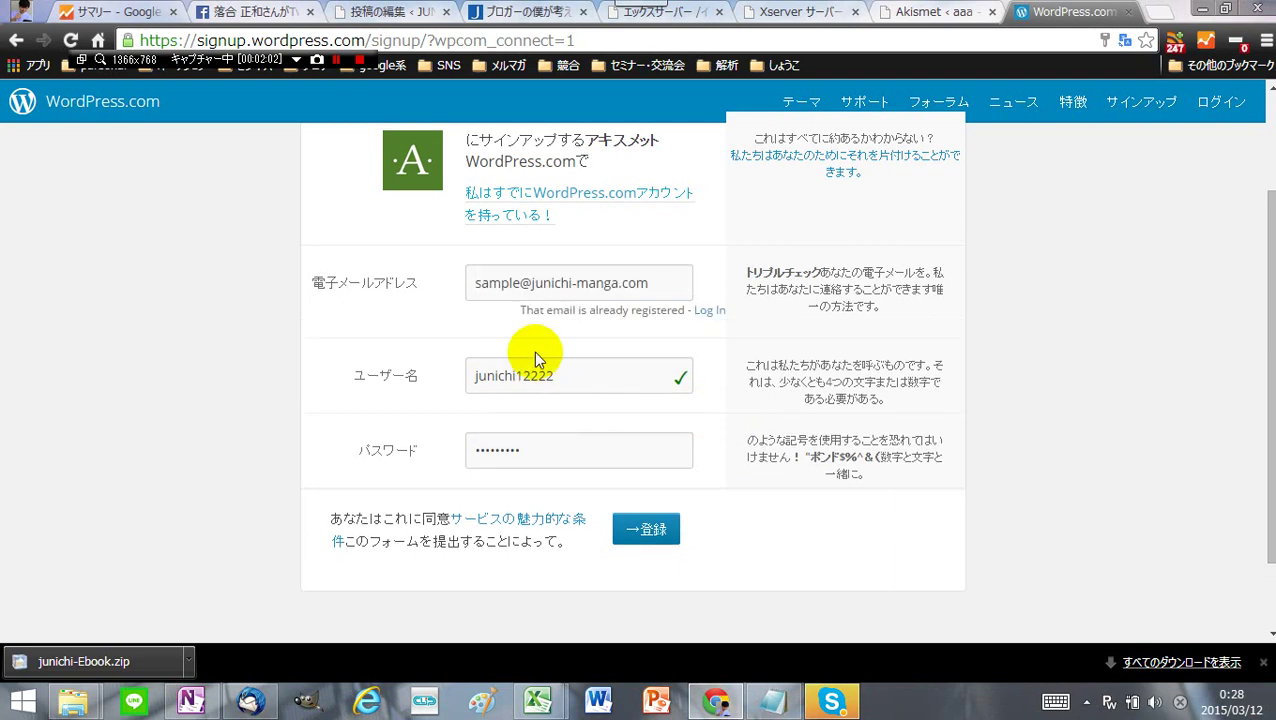
# Try further alternative email addresses after the new one is rejected
pyautogui.moveTo(645, 284); pyautogui.dragTo(422, 282)
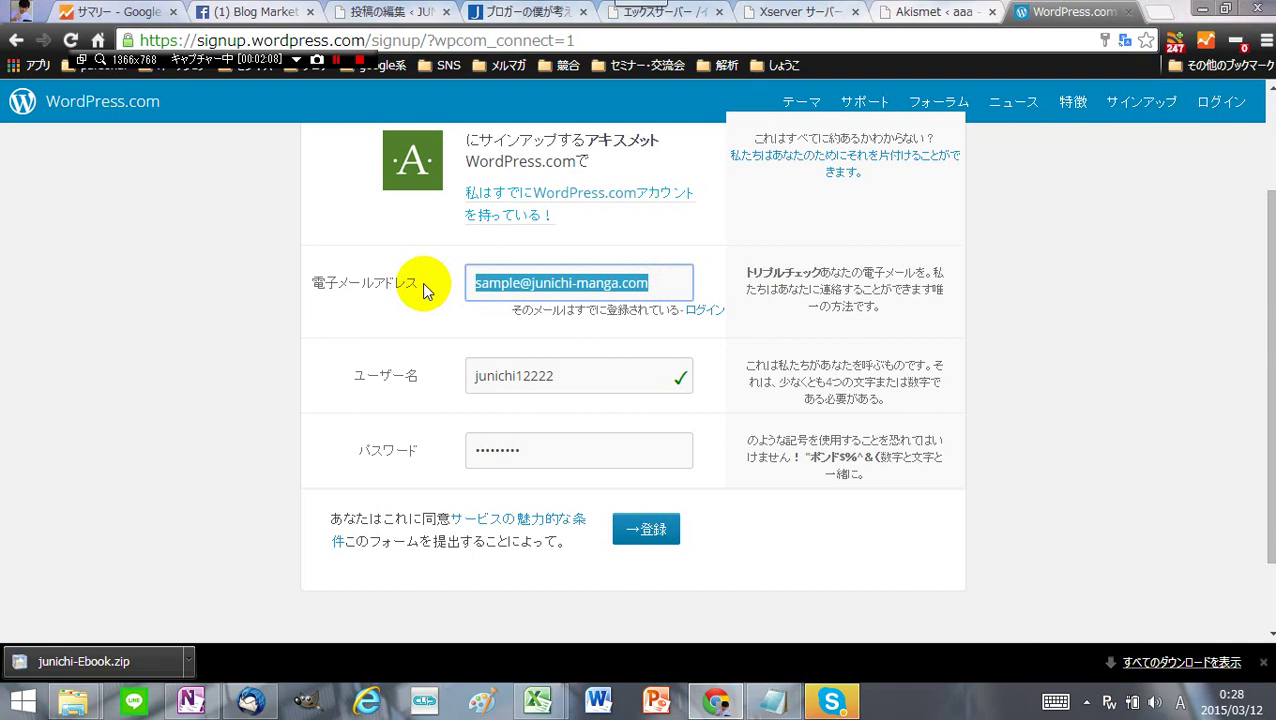
pyautogui.write('santa')
pyautogui.press('BackSpace')
pyautogui.press('BackSpace')
pyautogui.press('BackSpace')
pyautogui.press('BackSpace')
pyautogui.press('BackSpace')
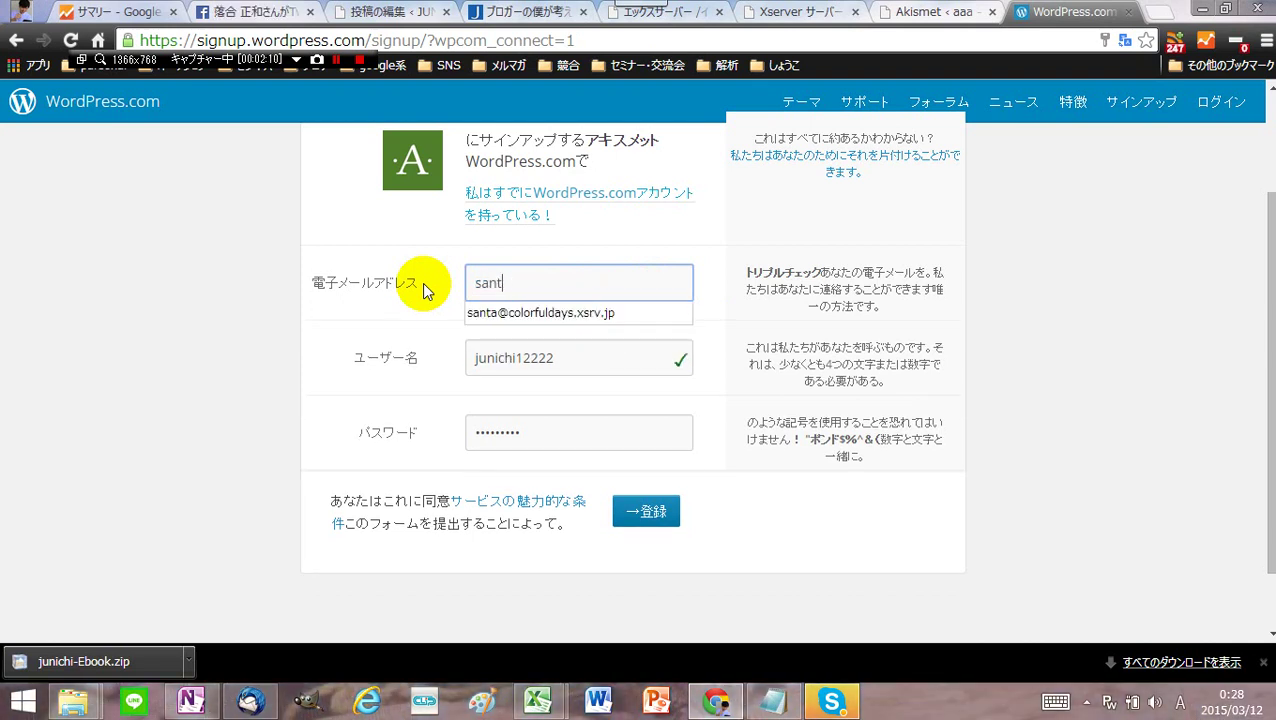
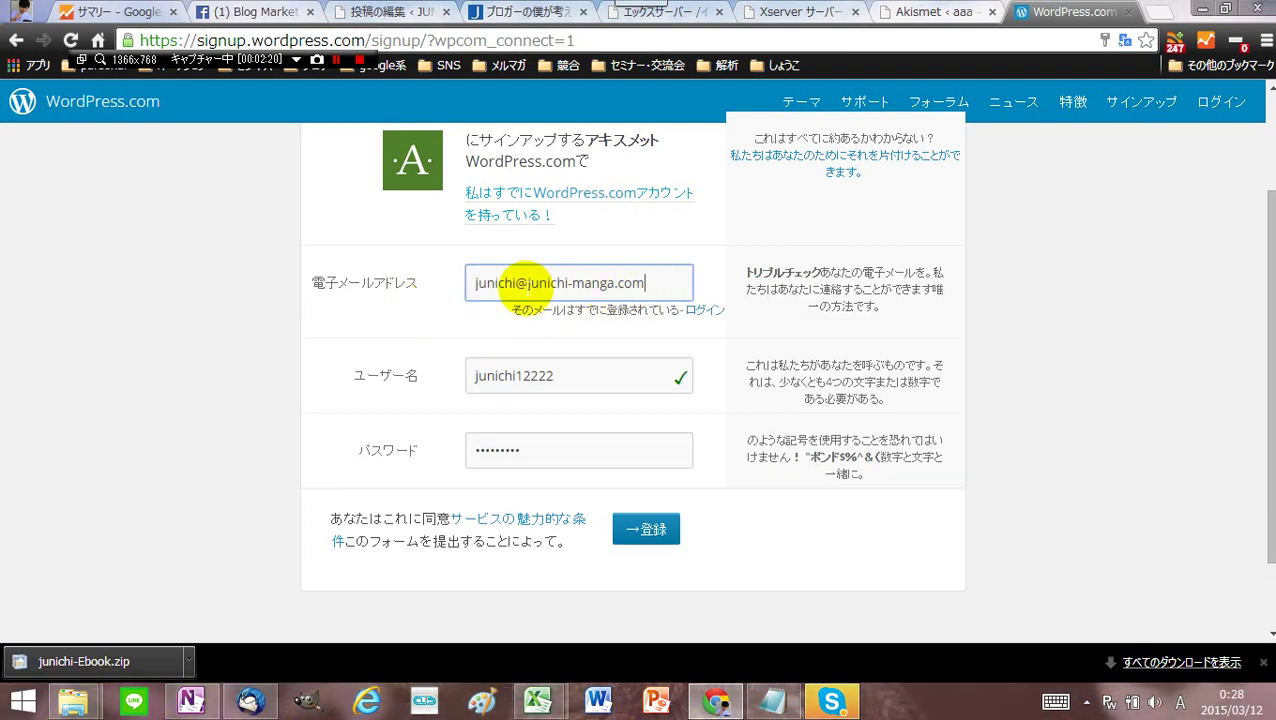
pyautogui.moveTo(513, 285); pyautogui.dragTo(443, 282)
pyautogui.write('mail')
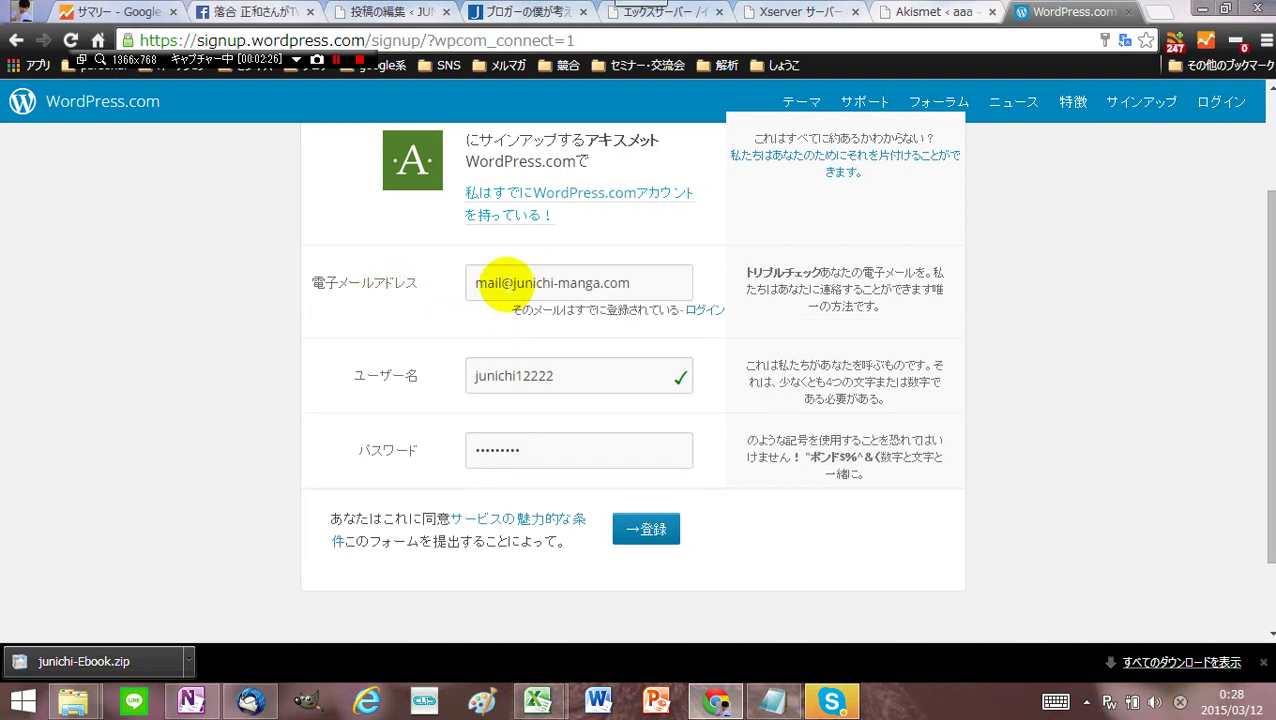
pyautogui.moveTo(499, 285); pyautogui.dragTo(393, 295)
pyautogui.press('BackSpace')
pyautogui.write('info')
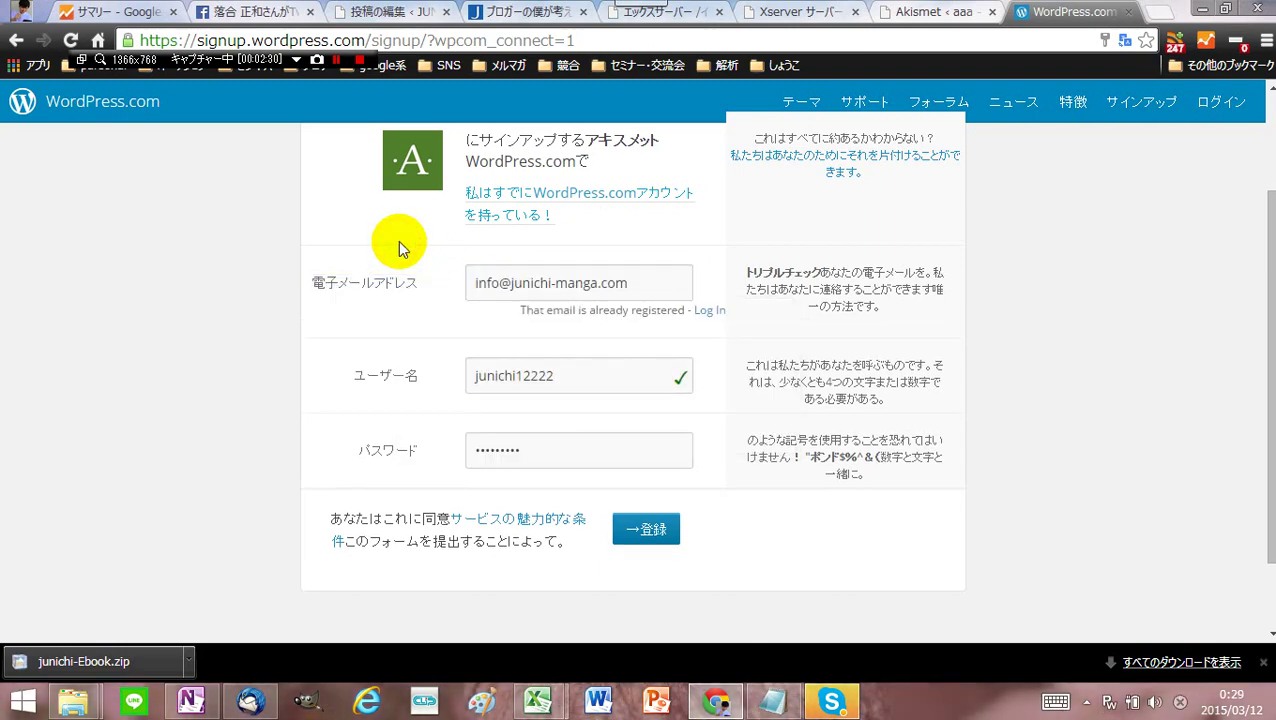
# Enter an unregistered email found in the mail client and submit the signup form
pyautogui.click(250, 701)
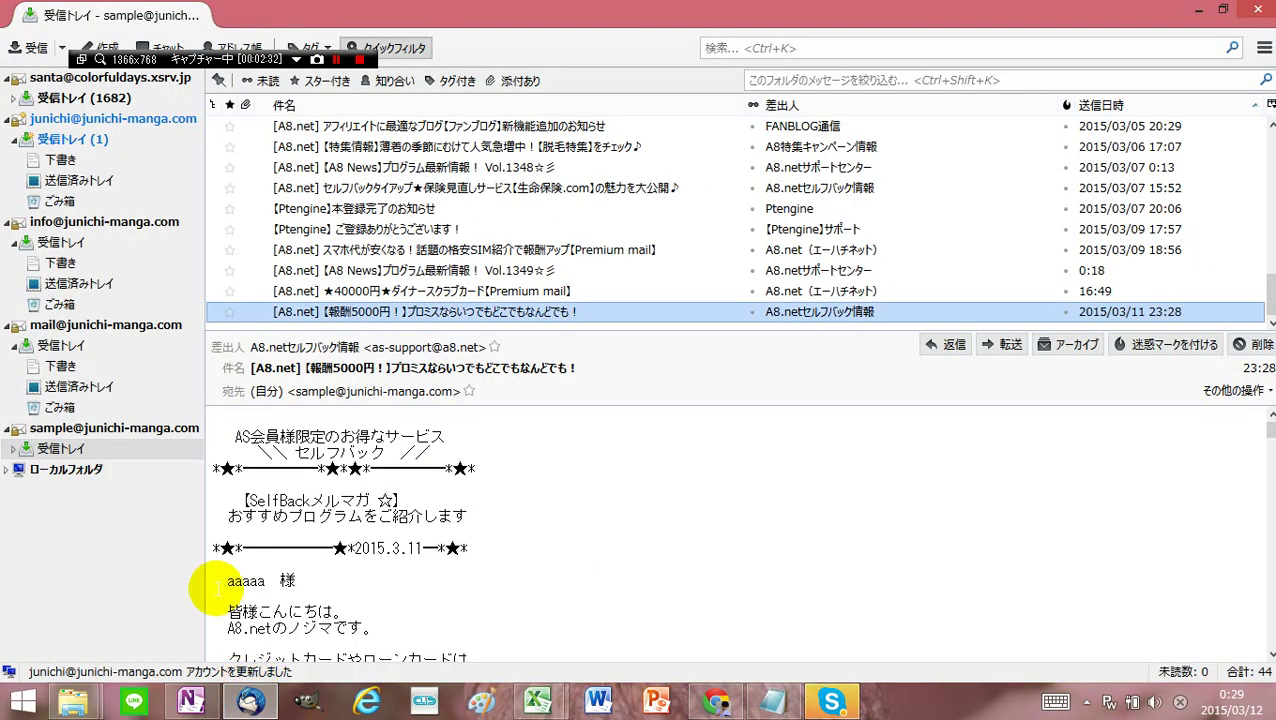
pyautogui.click(708, 701)
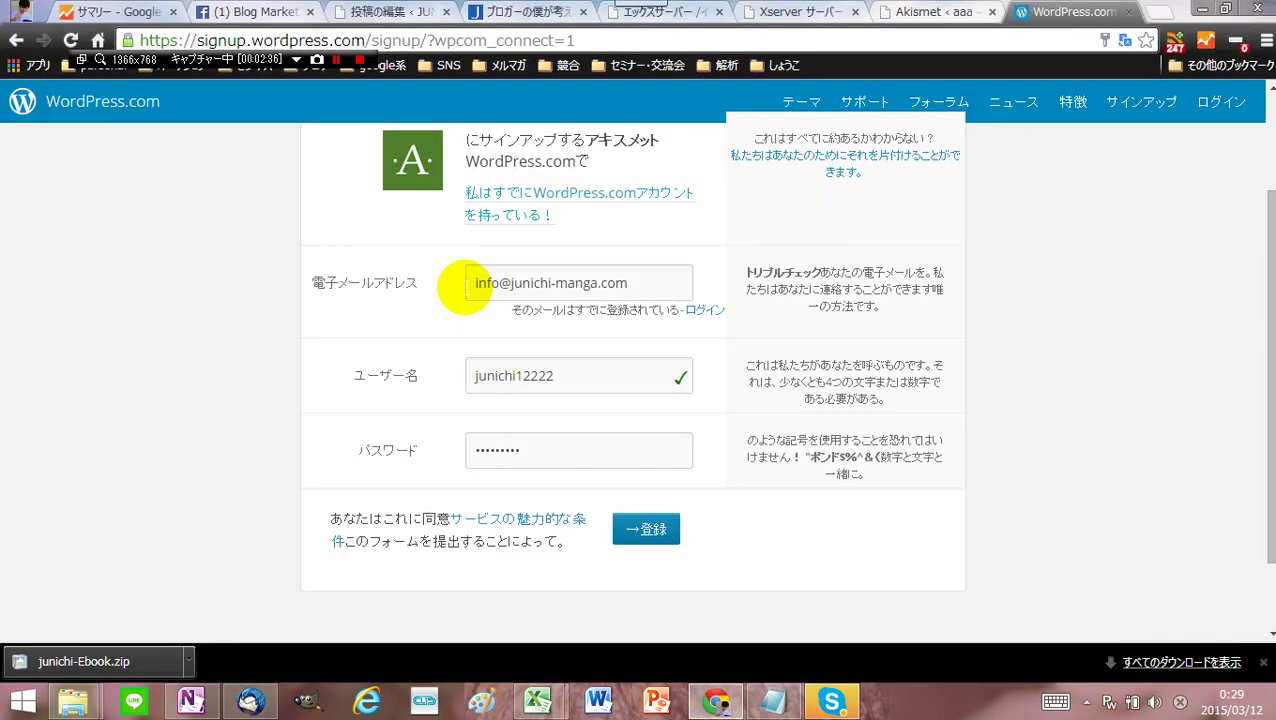
pyautogui.moveTo(470, 283); pyautogui.dragTo(763, 296)
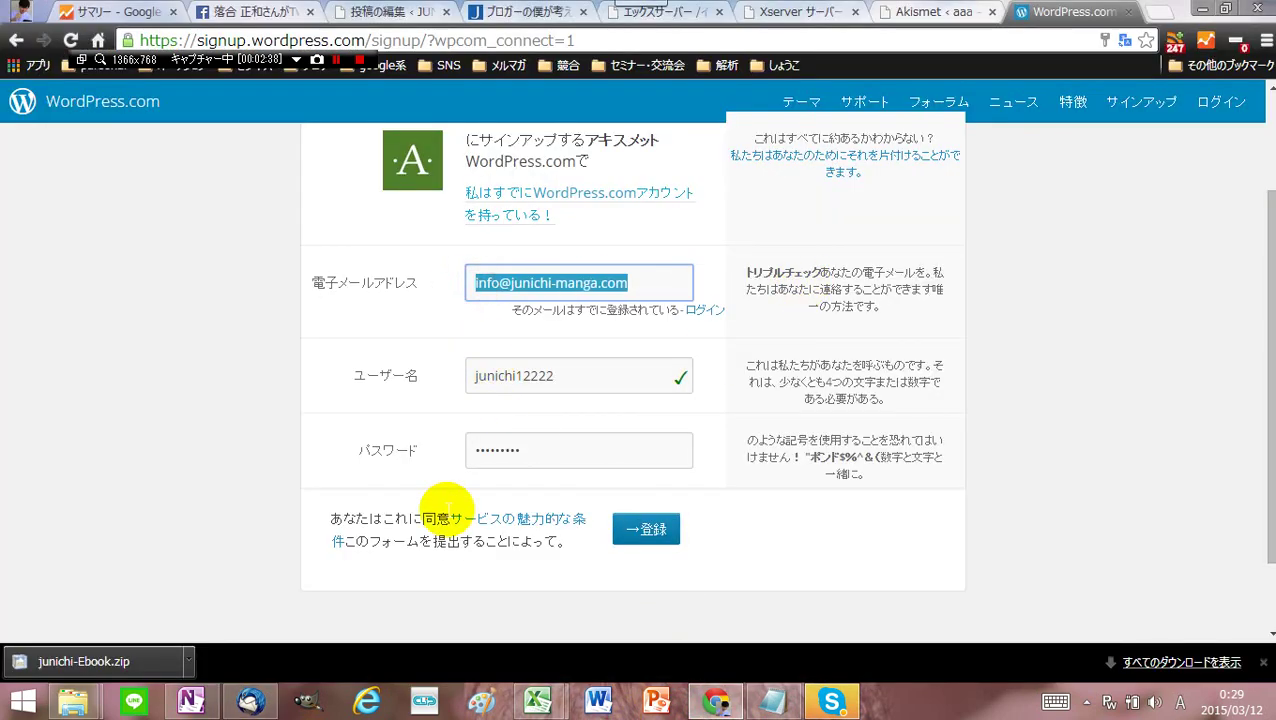
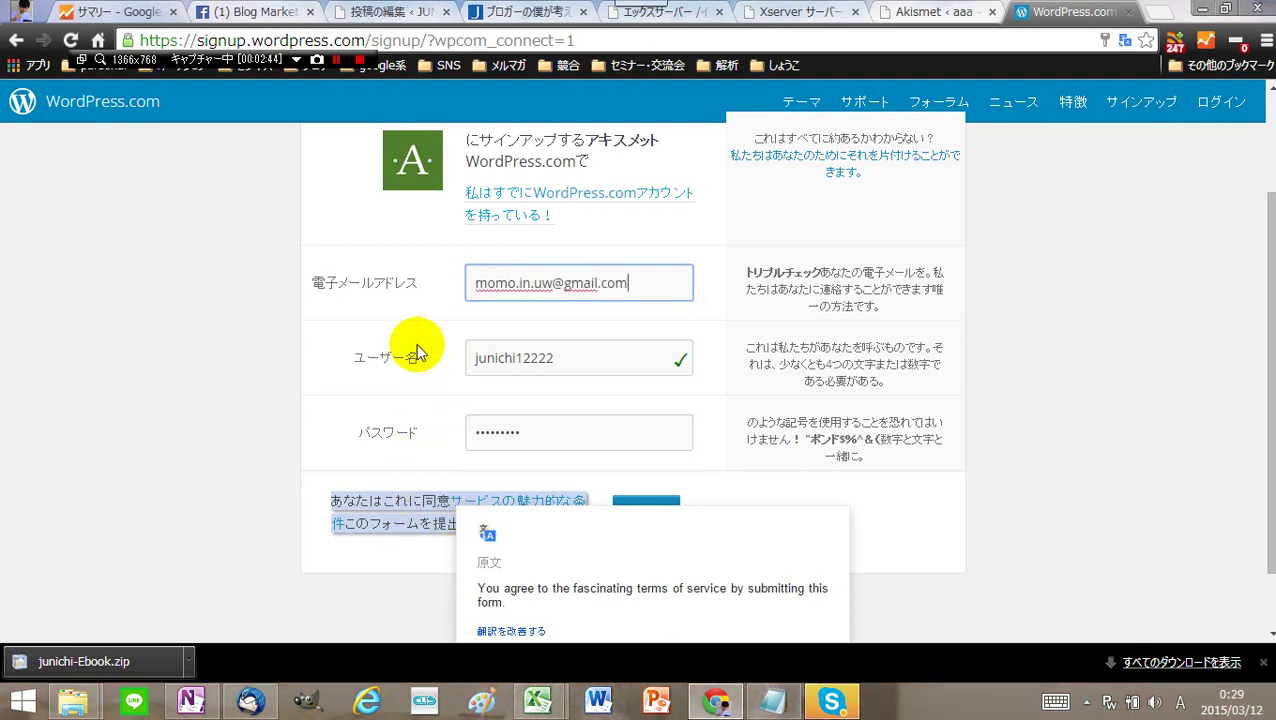
pyautogui.click(445, 358)
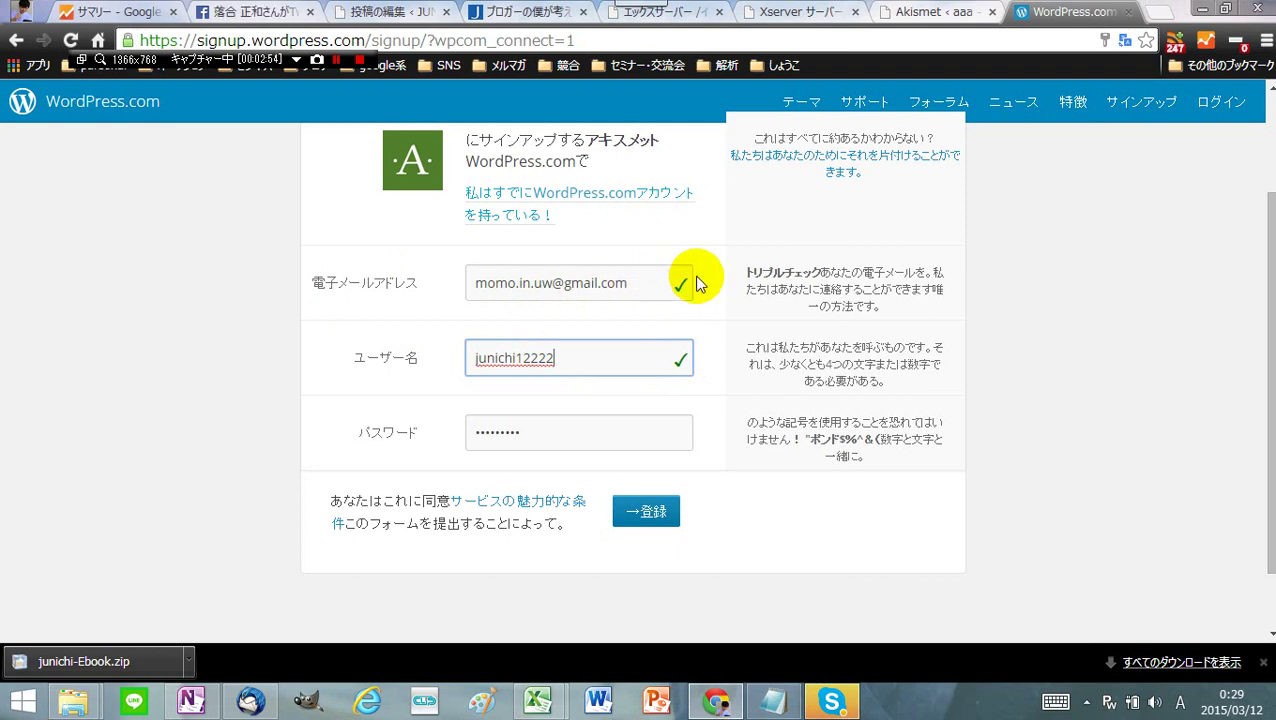
pyautogui.doubleClick(490, 362)
pyautogui.click(610, 358)
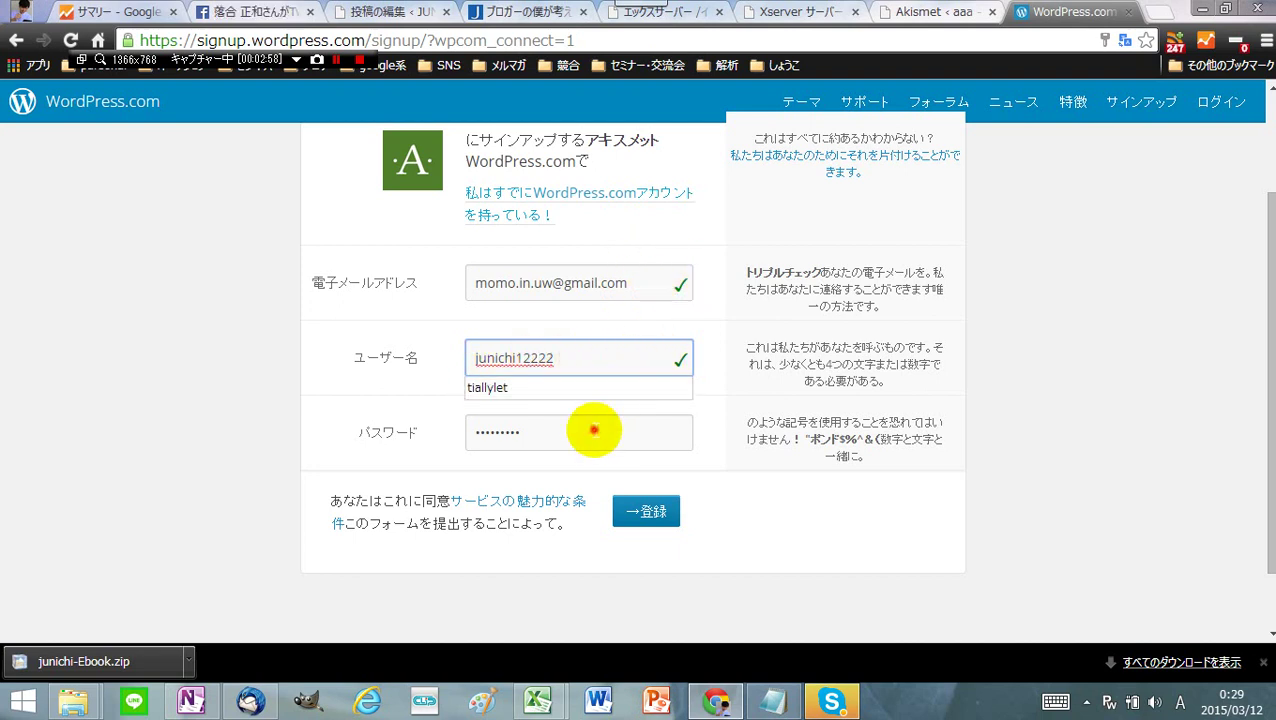
pyautogui.click(556, 436)
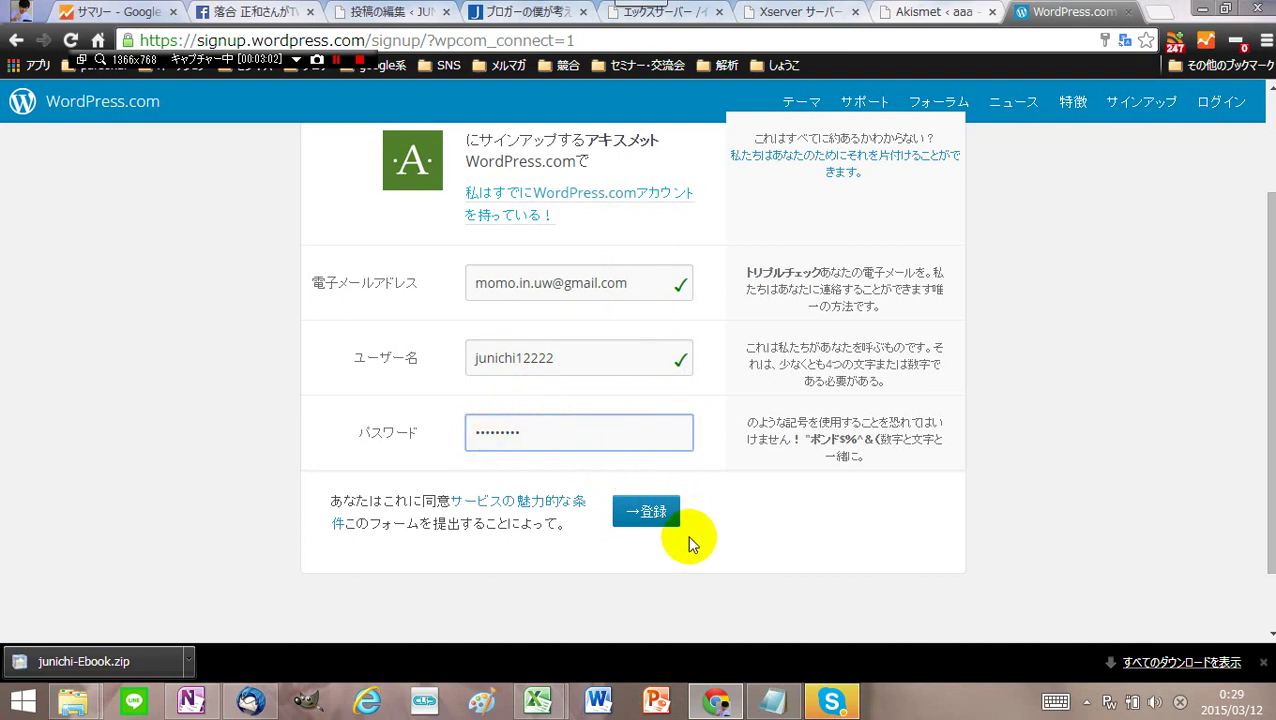
pyautogui.click(645, 518)
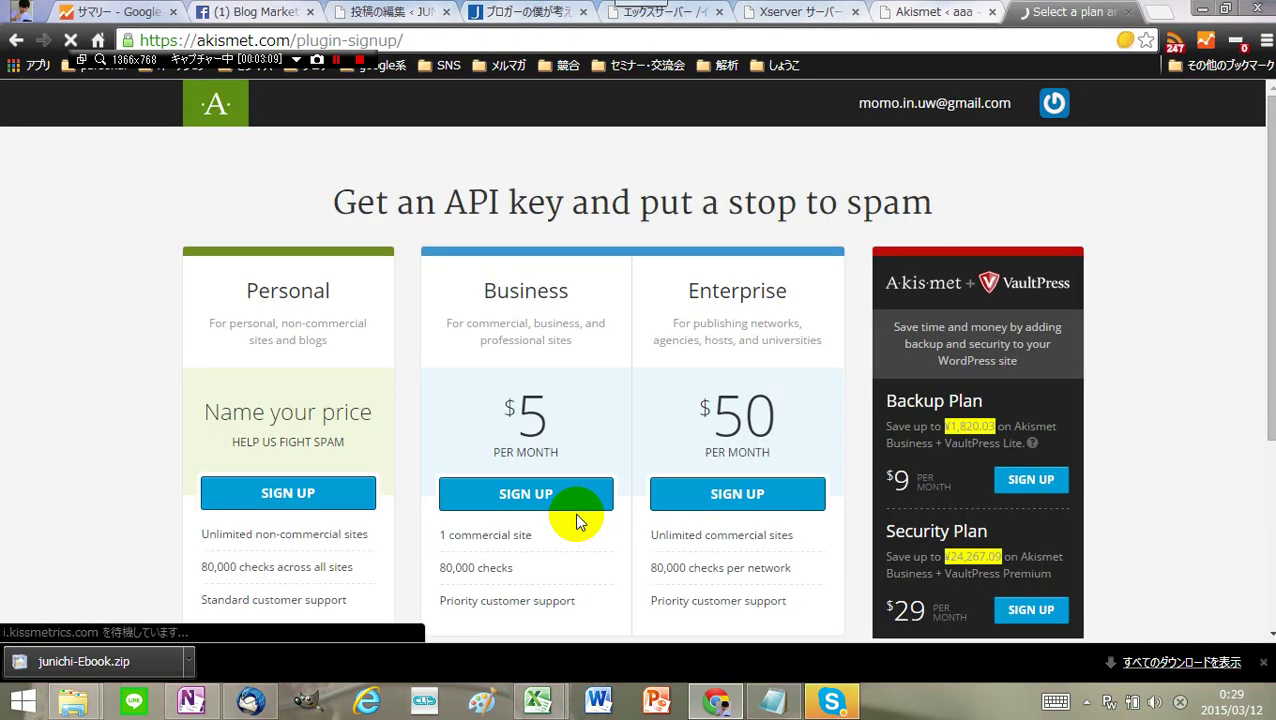
# Show the plans page in English, decline saving the password, and choose the Personal plan
pyautogui.scroll(-1, 576, 516)
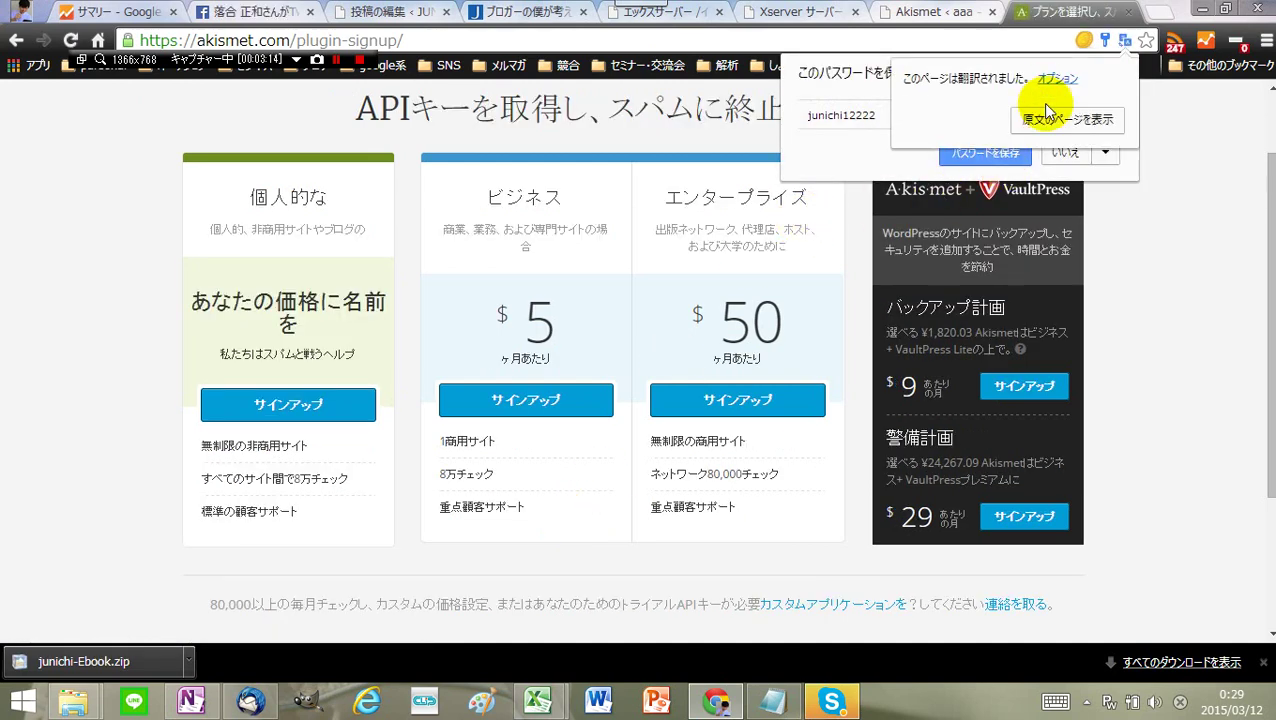
pyautogui.click(1064, 119)
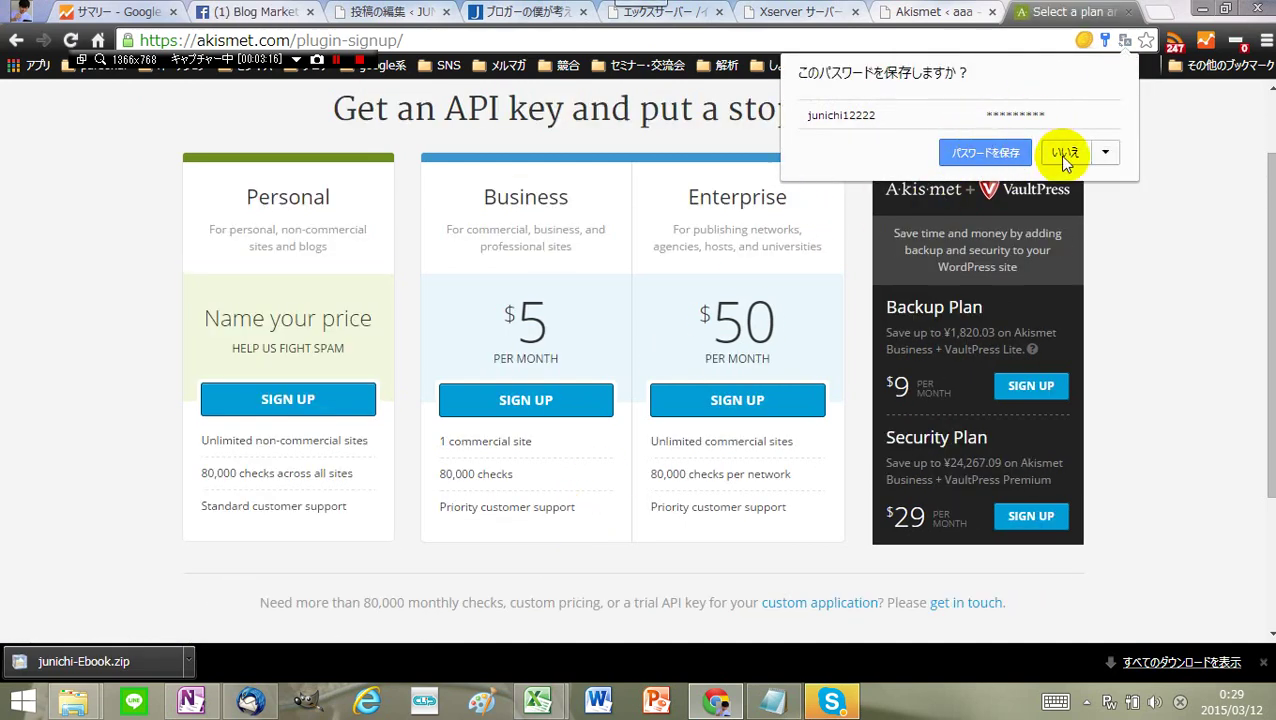
pyautogui.click(1050, 154)
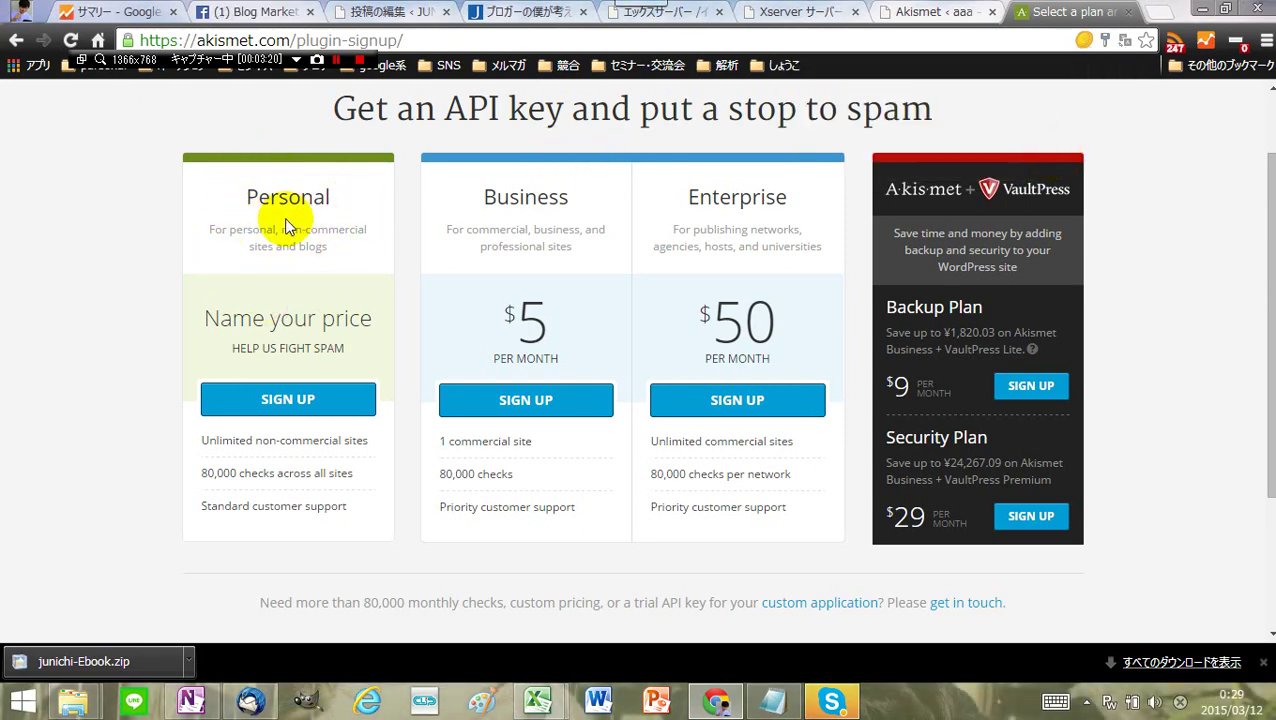
pyautogui.scroll(-1, 268, 405)
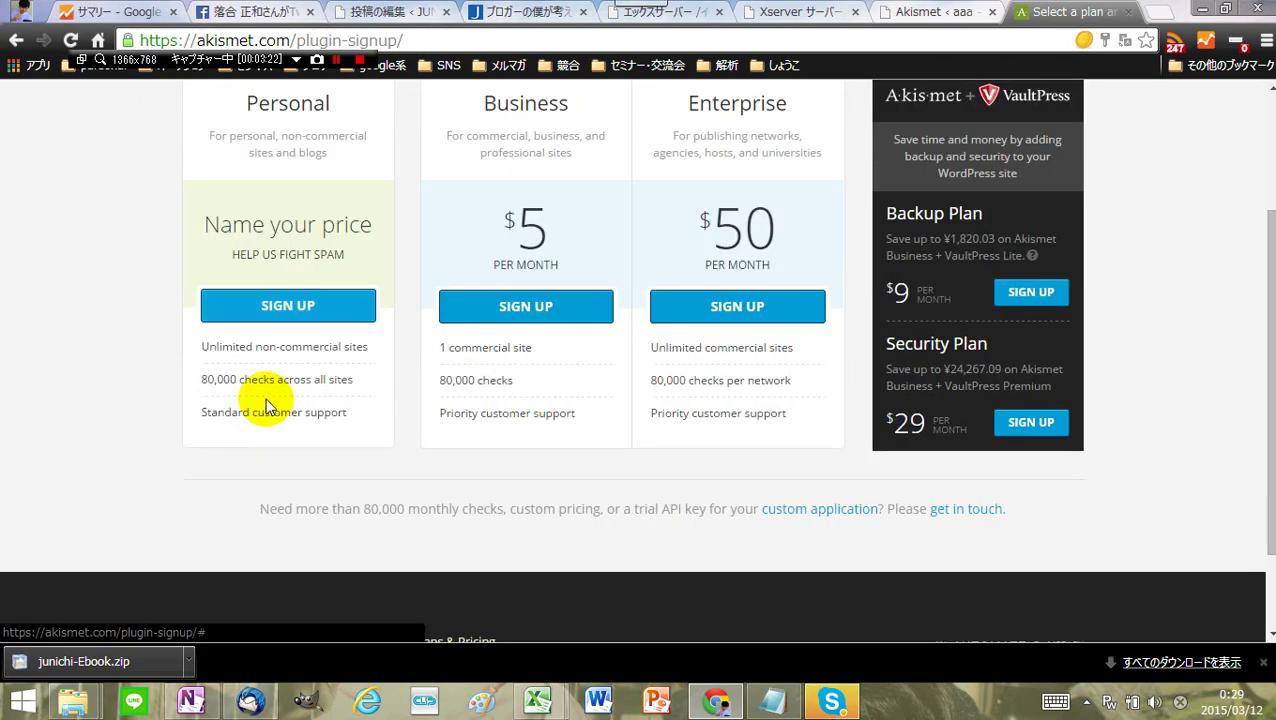
pyautogui.click(282, 312)
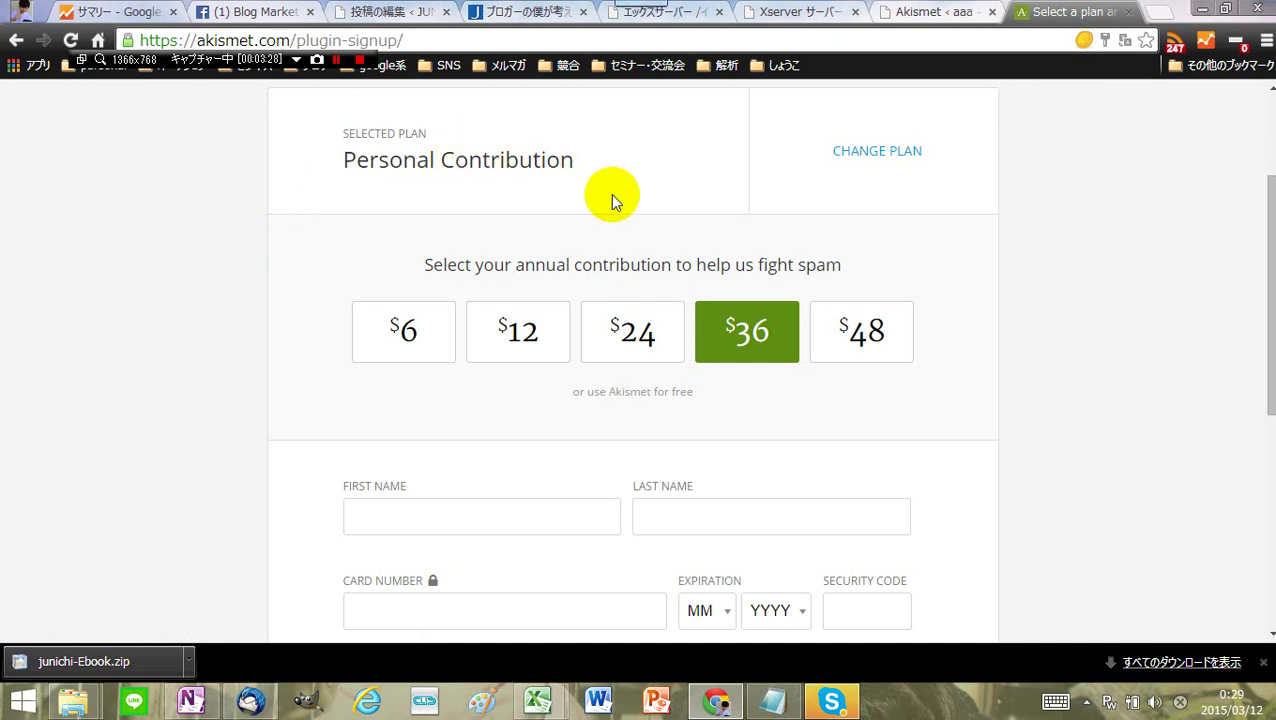
# Compare the $6, $12, $24, $36 and $48 annual contribution options
pyautogui.scroll(-1, 612, 200)
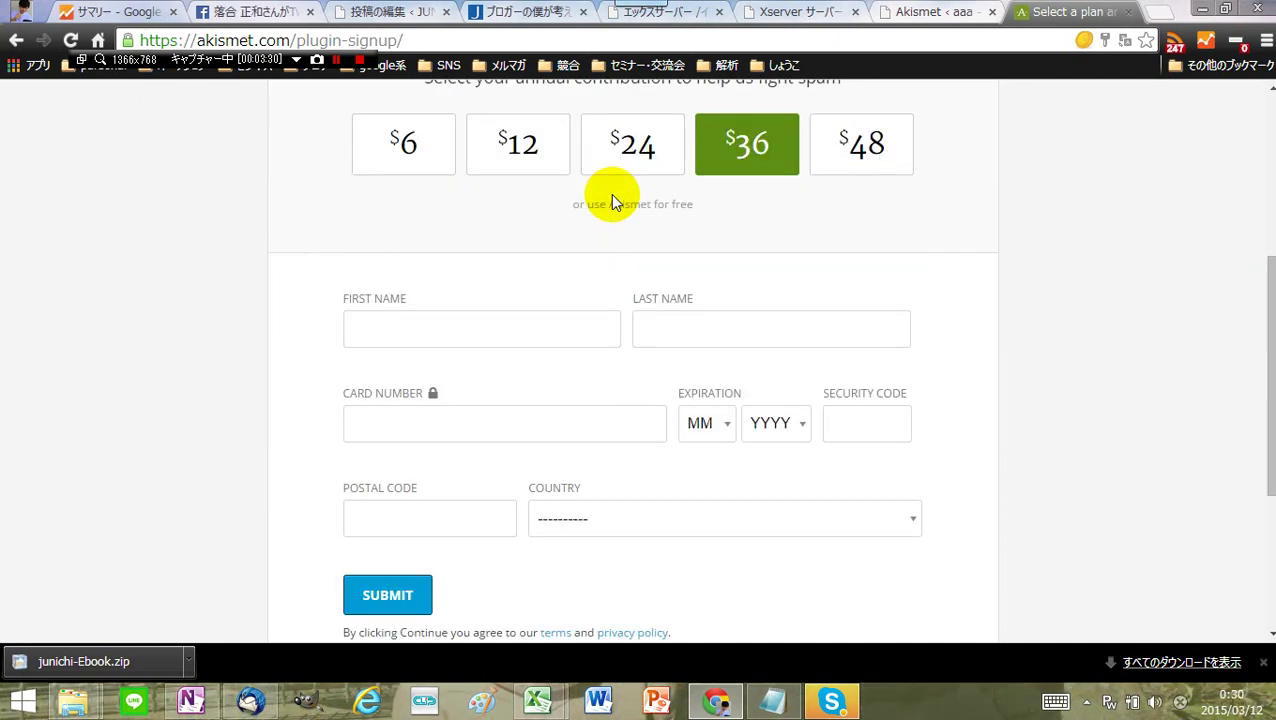
pyautogui.scroll(-1, 612, 201)
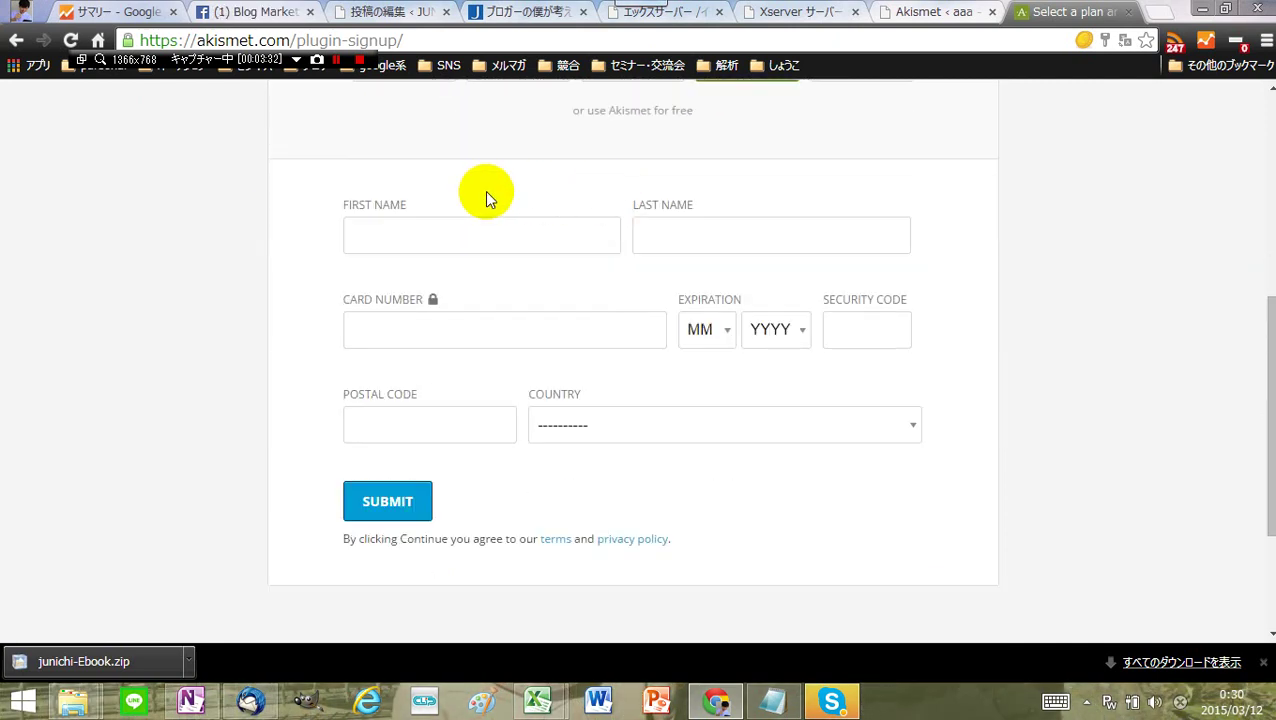
pyautogui.scroll(1, 617, 222)
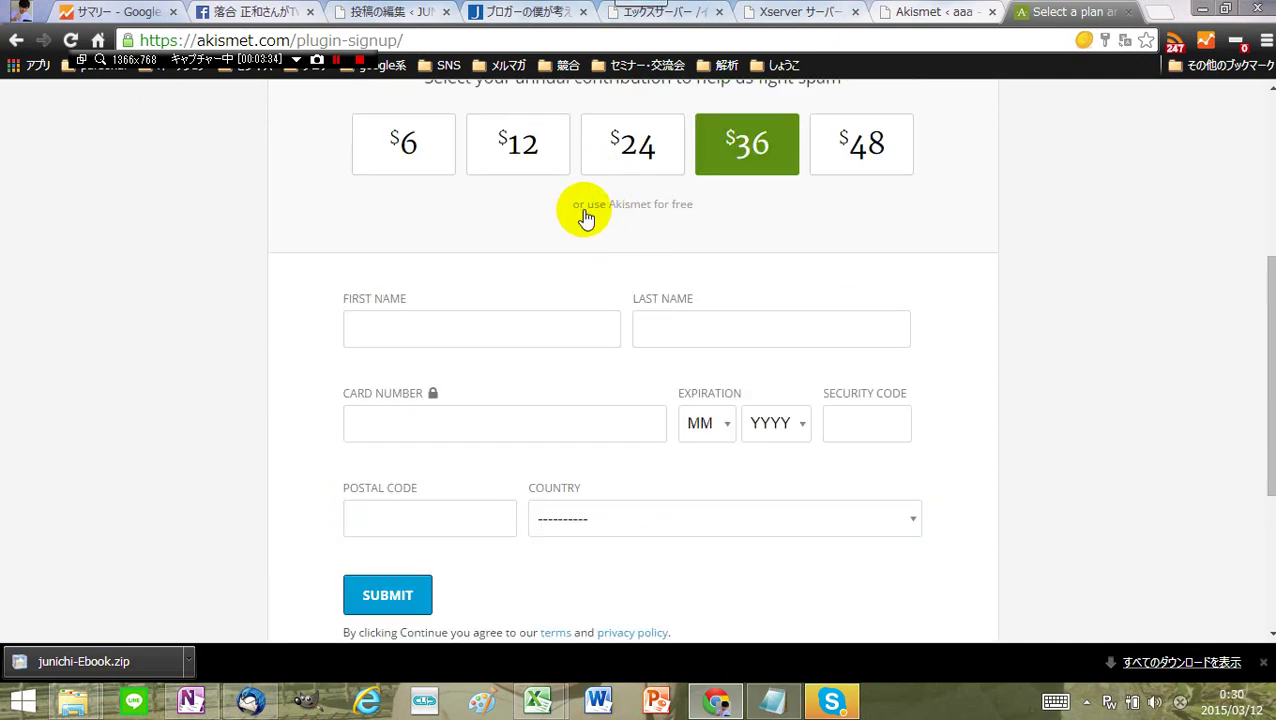
pyautogui.scroll(1, 600, 250)
pyautogui.scroll(1, 480, 270)
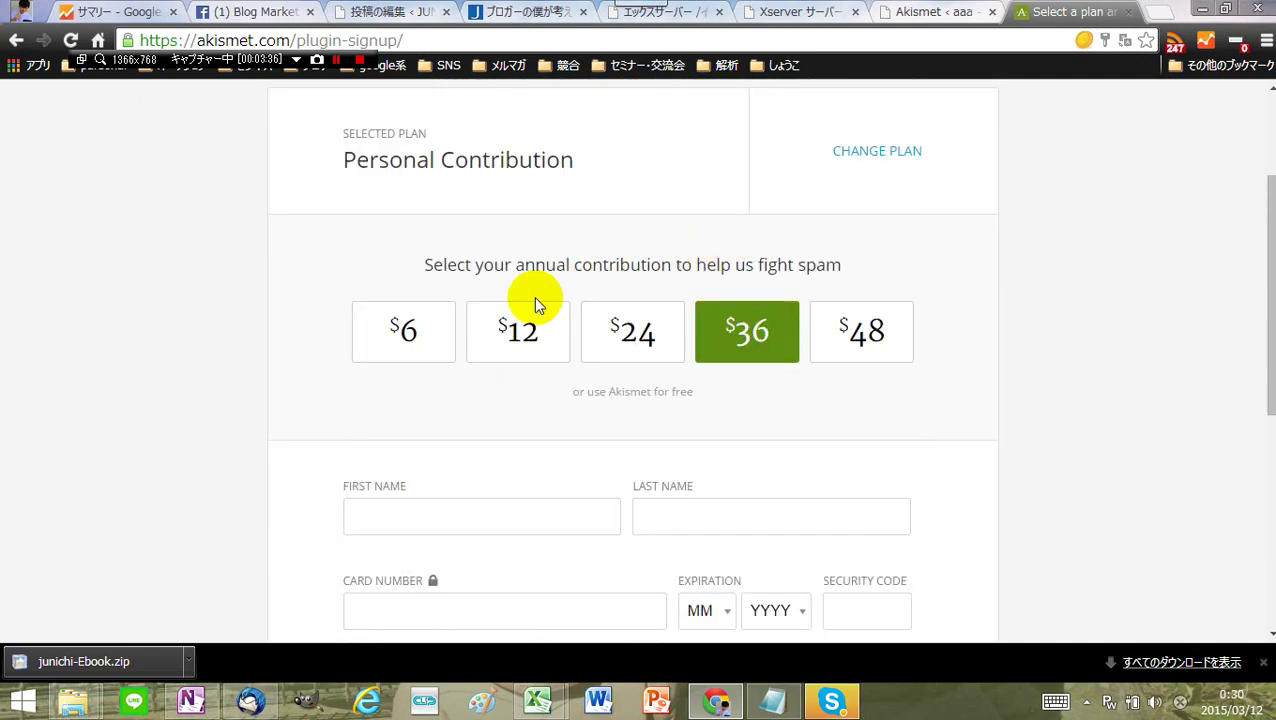
pyautogui.click(400, 340)
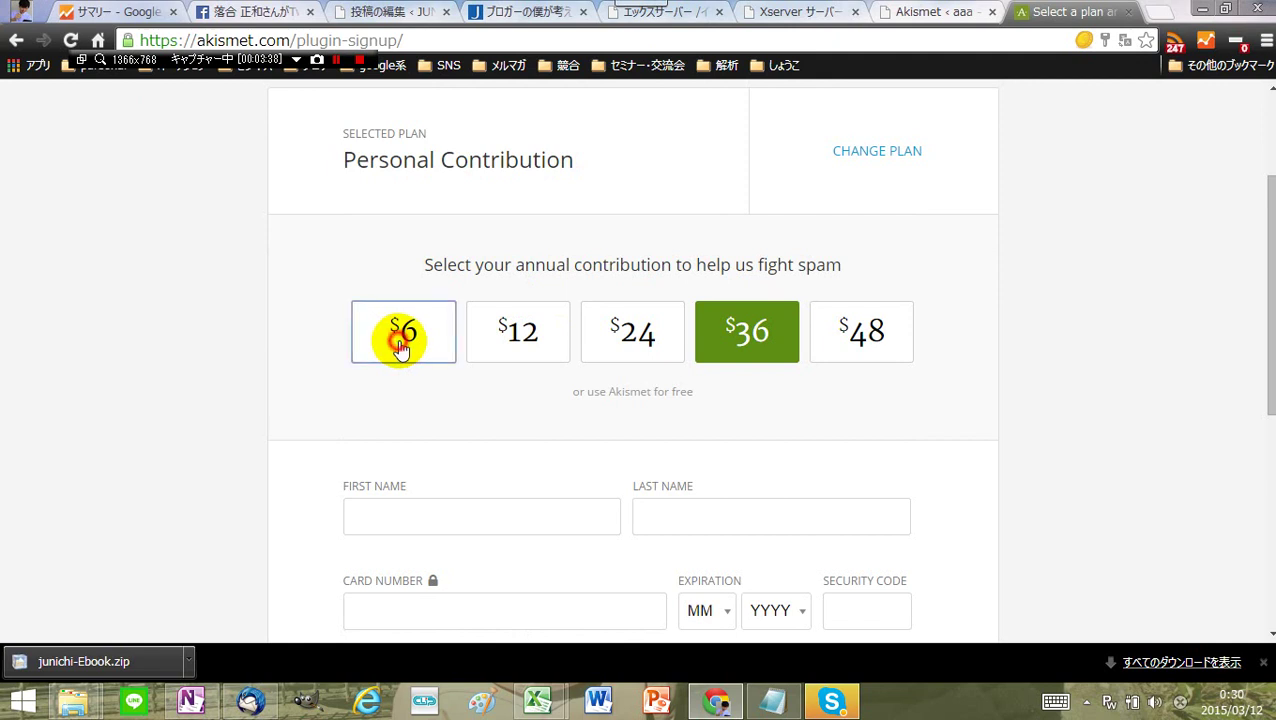
pyautogui.click(507, 330)
pyautogui.click(590, 340)
pyautogui.click(753, 323)
pyautogui.click(838, 323)
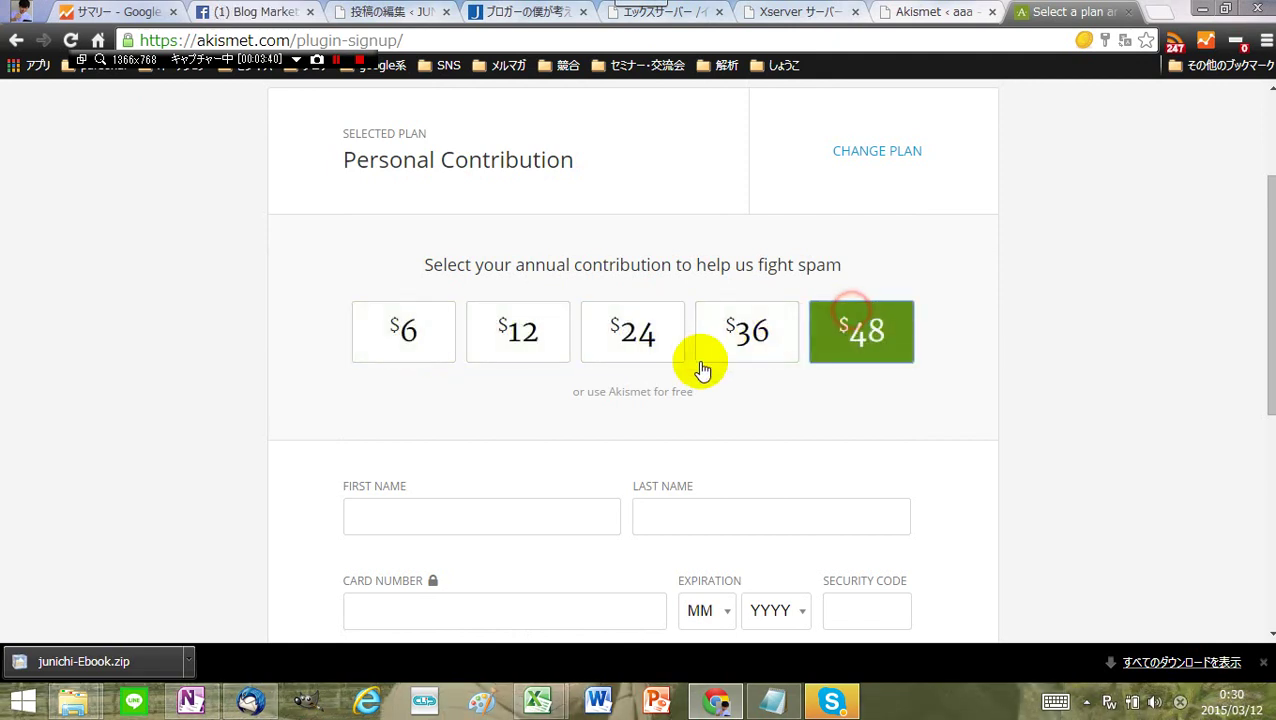
# Choose free Akismet use on a personal site, enter first and last name, and submit
pyautogui.click(607, 393)
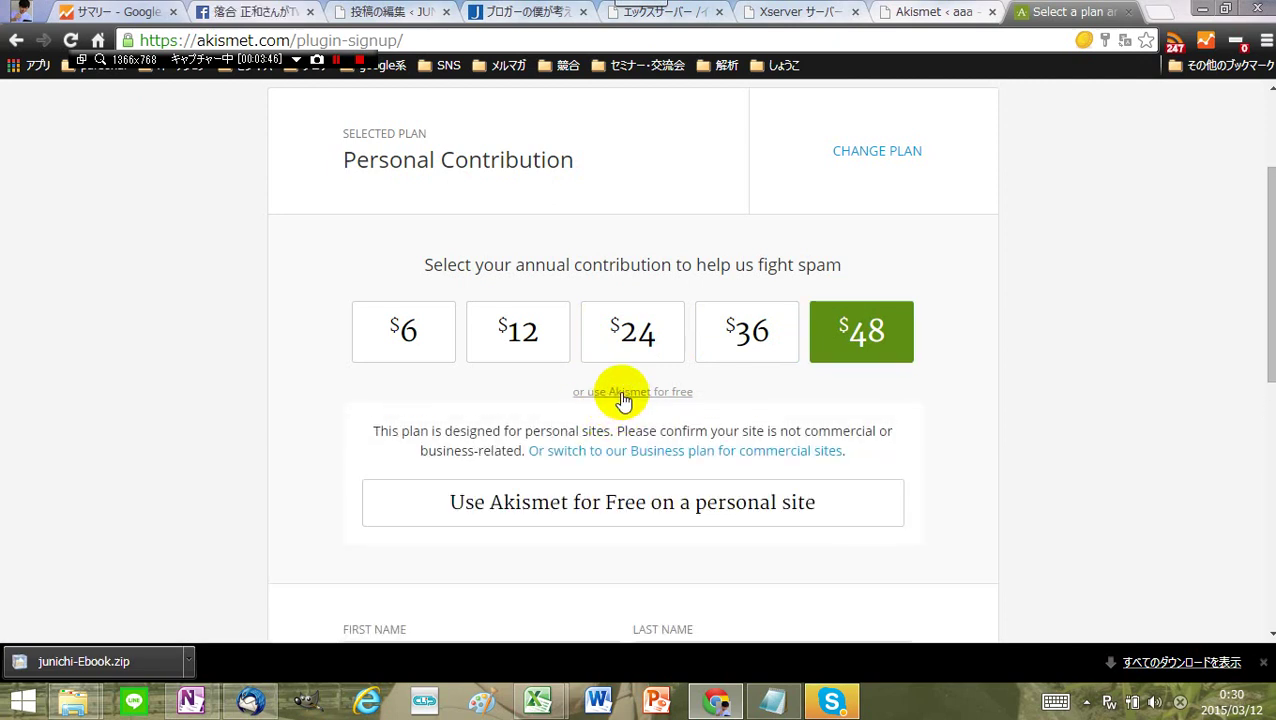
pyautogui.click(547, 514)
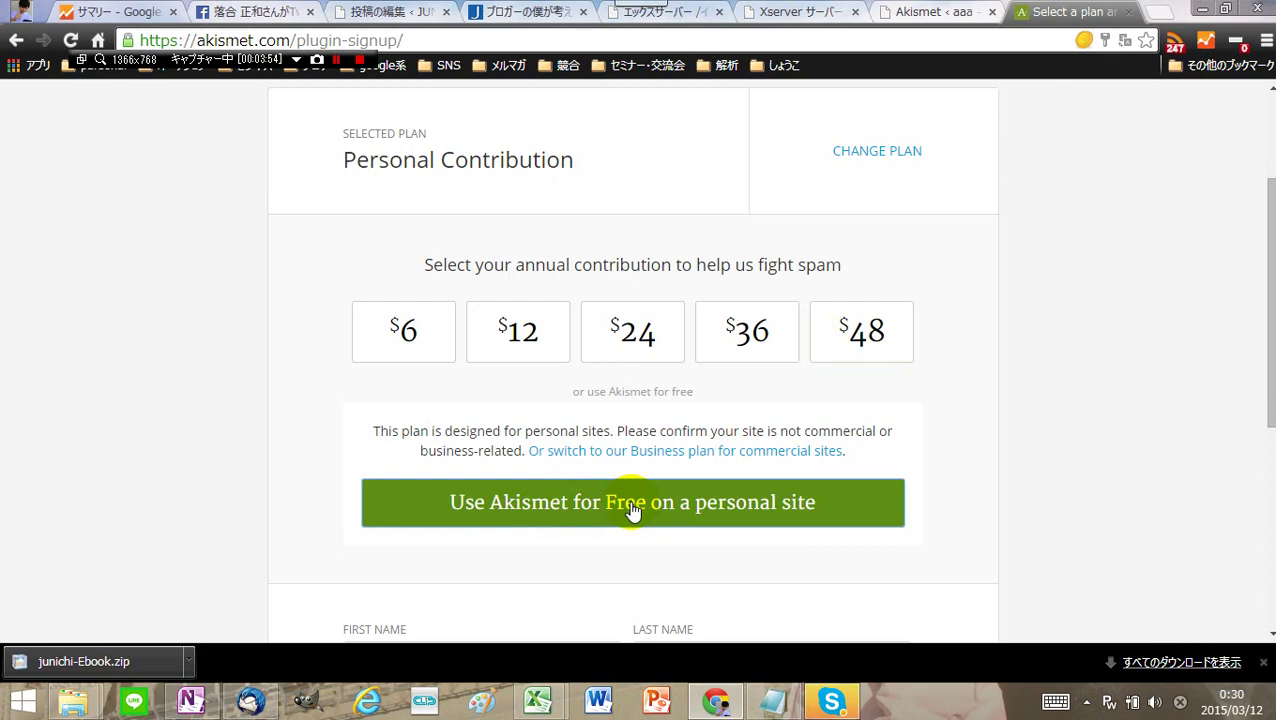
pyautogui.scroll(-2, 630, 505)
pyautogui.click(533, 478)
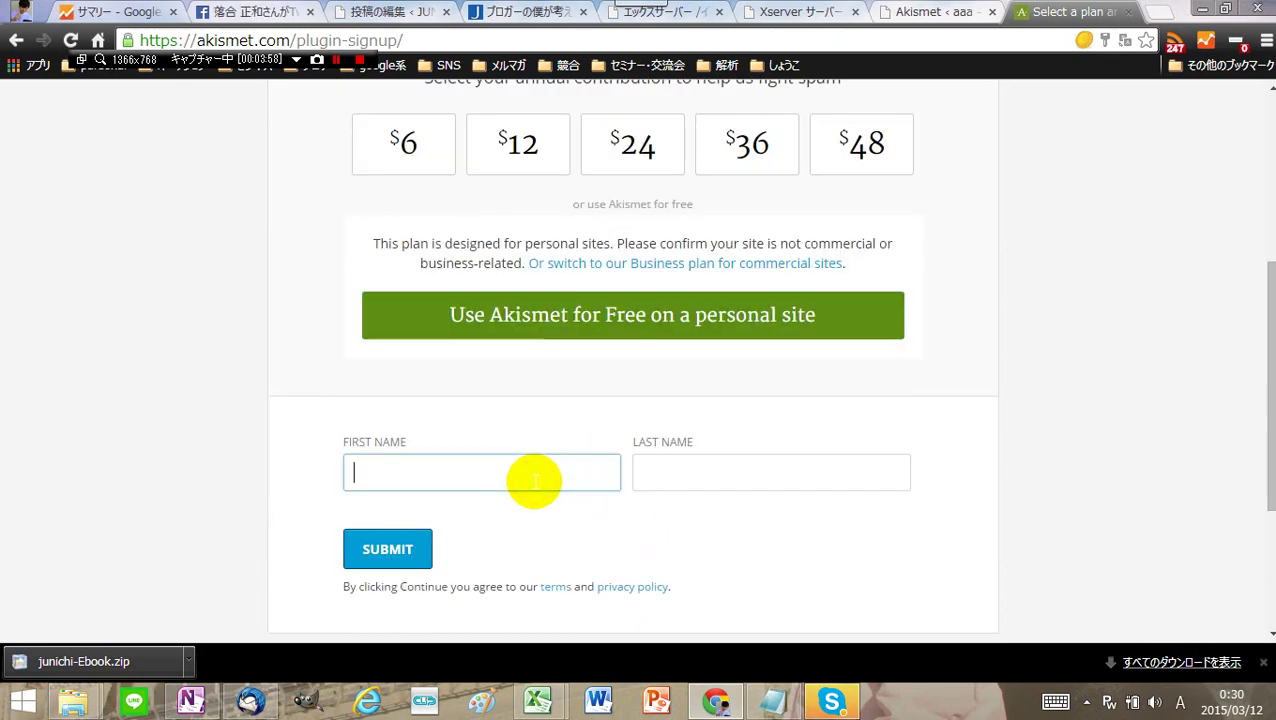
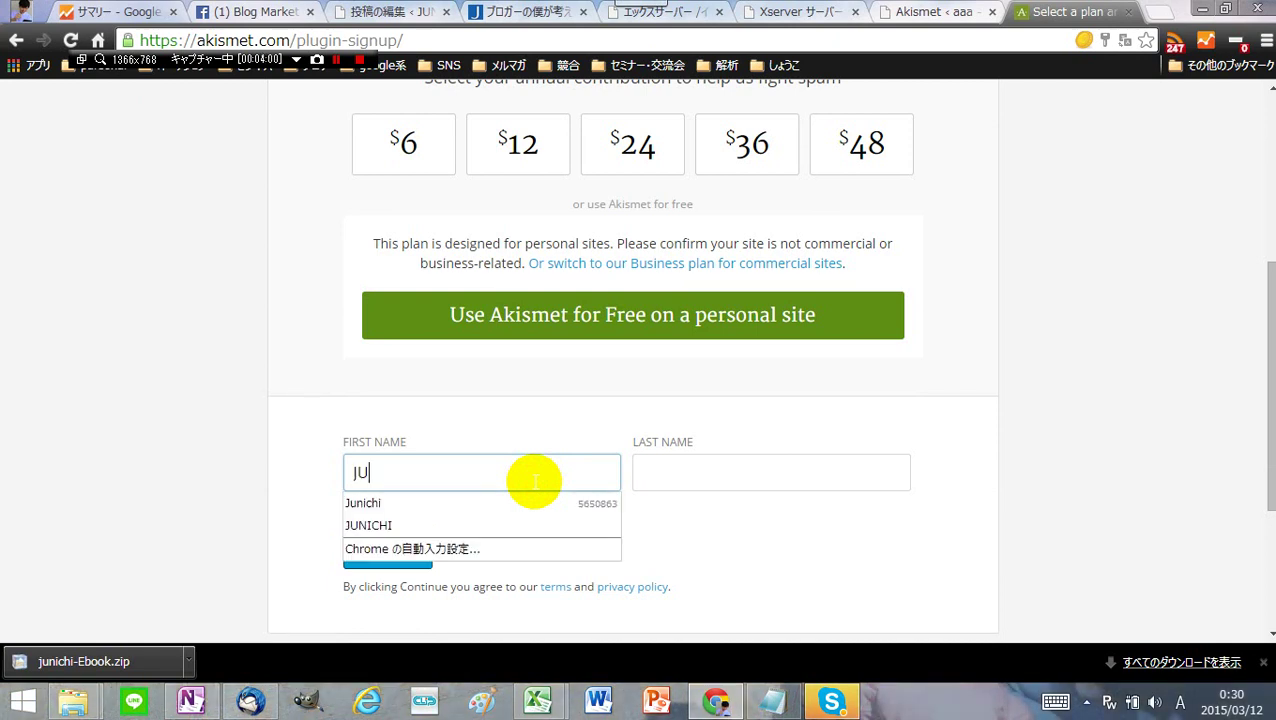
pyautogui.press('Tab')
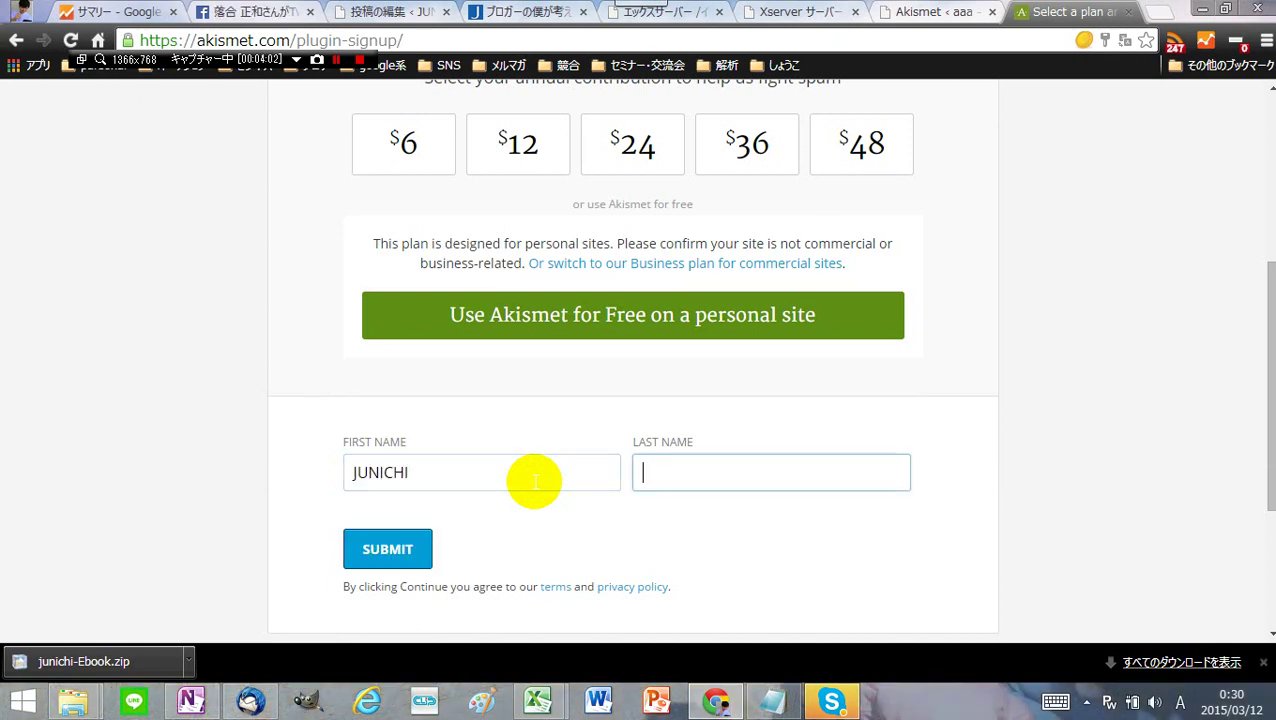
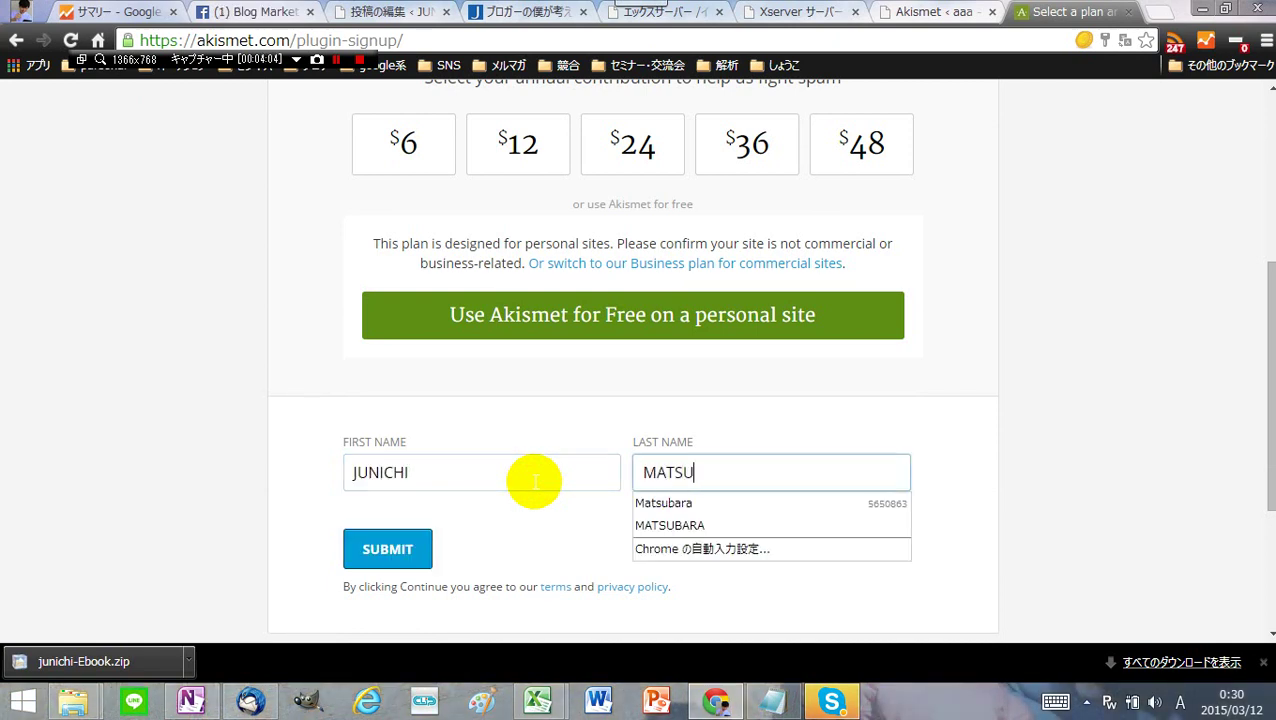
pyautogui.click(519, 500)
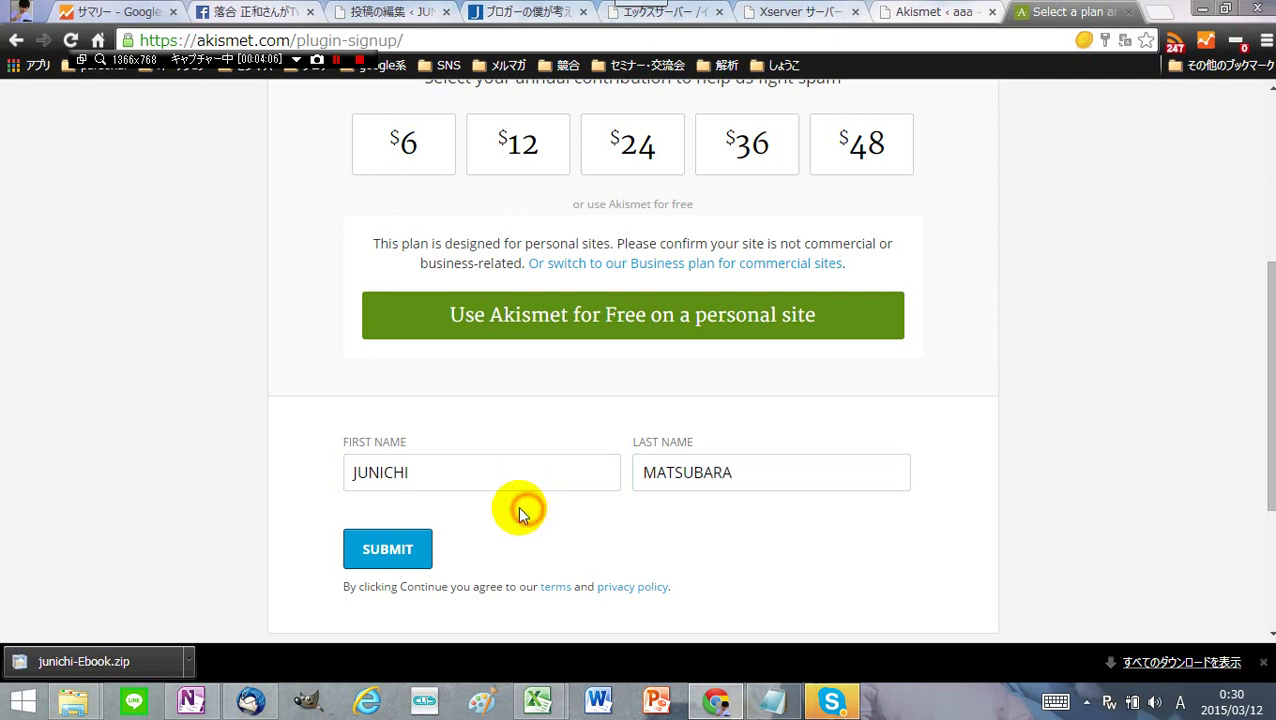
pyautogui.click(416, 557)
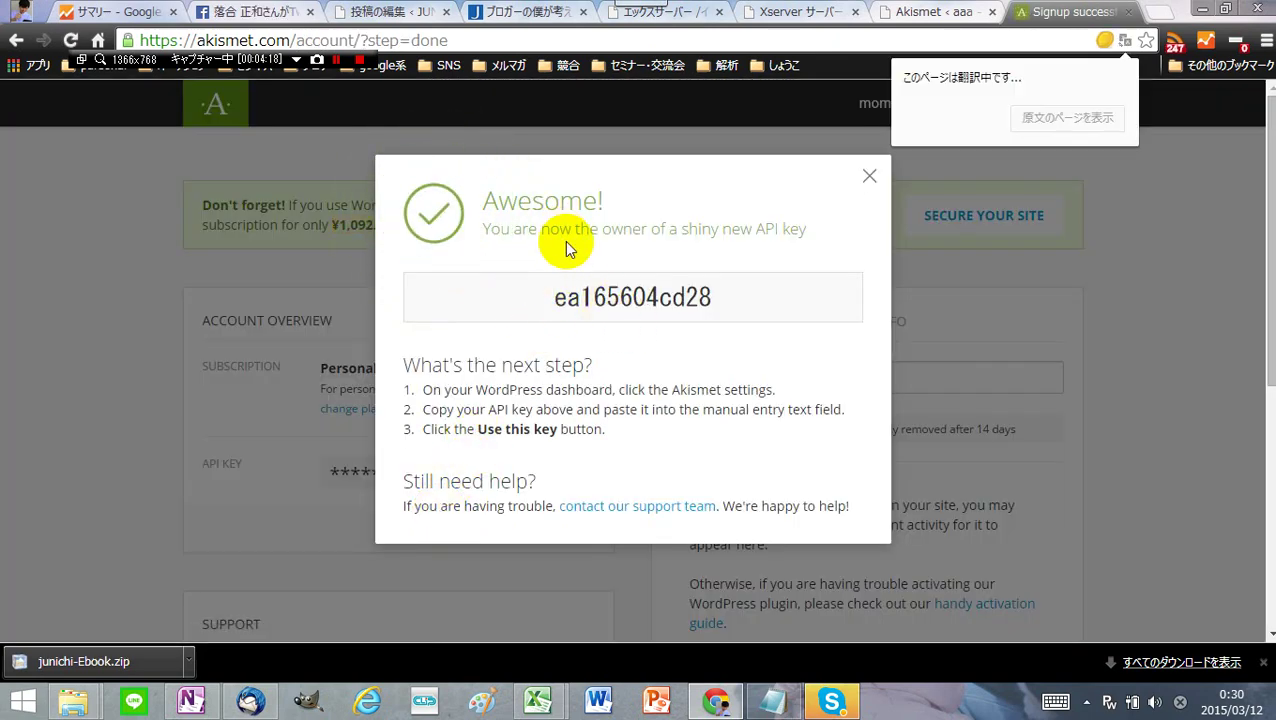
# Select and copy the new Akismet API key from the success popup
pyautogui.rightClick(555, 297)
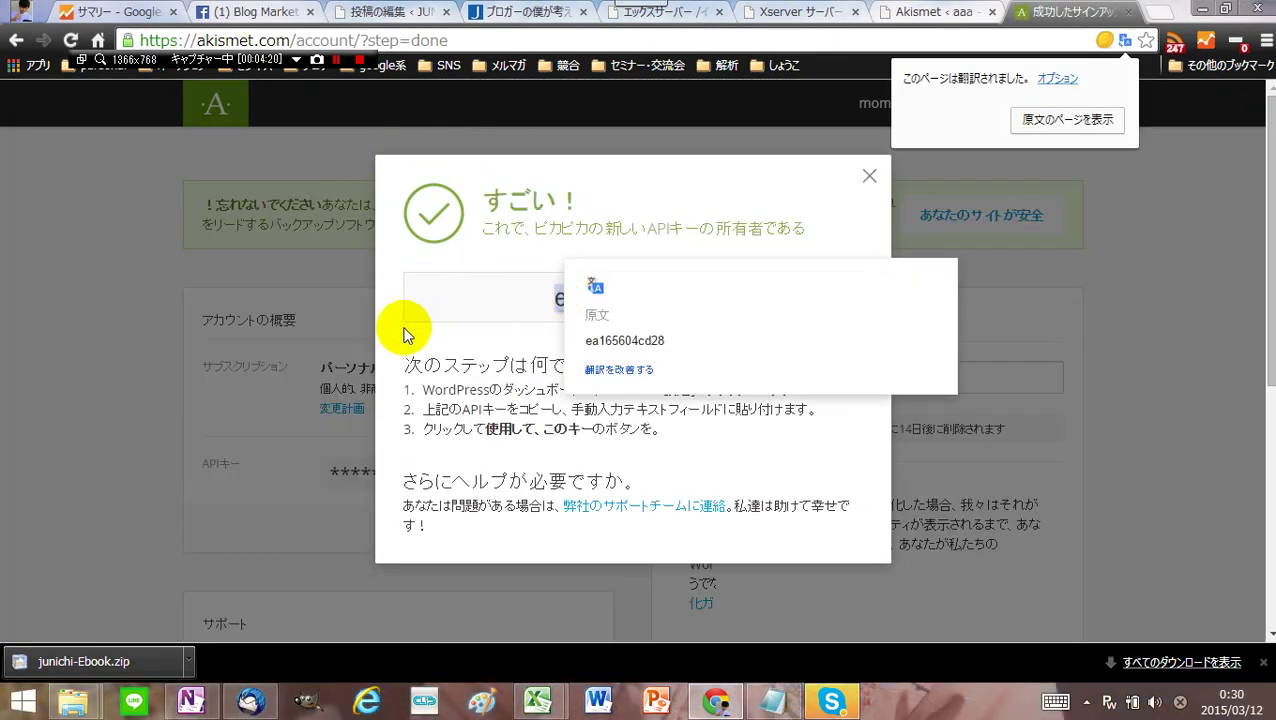
pyautogui.click(484, 385)
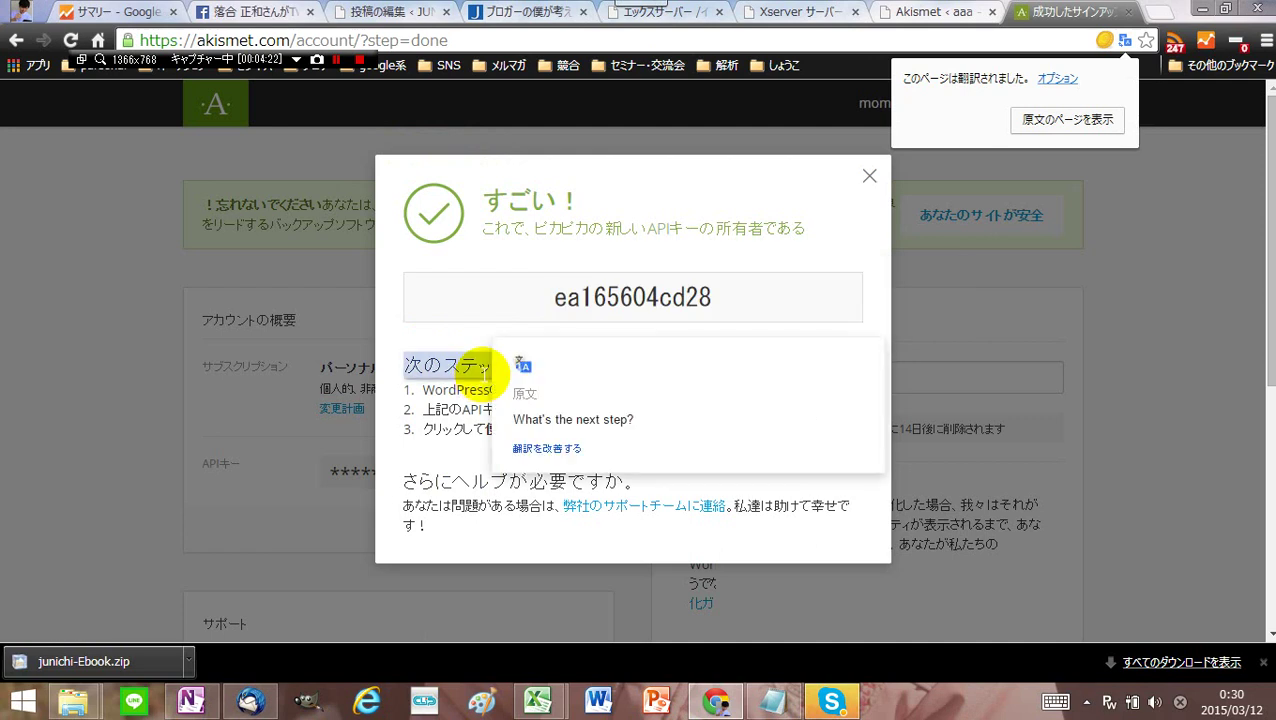
pyautogui.moveTo(550, 300); pyautogui.dragTo(706, 297)
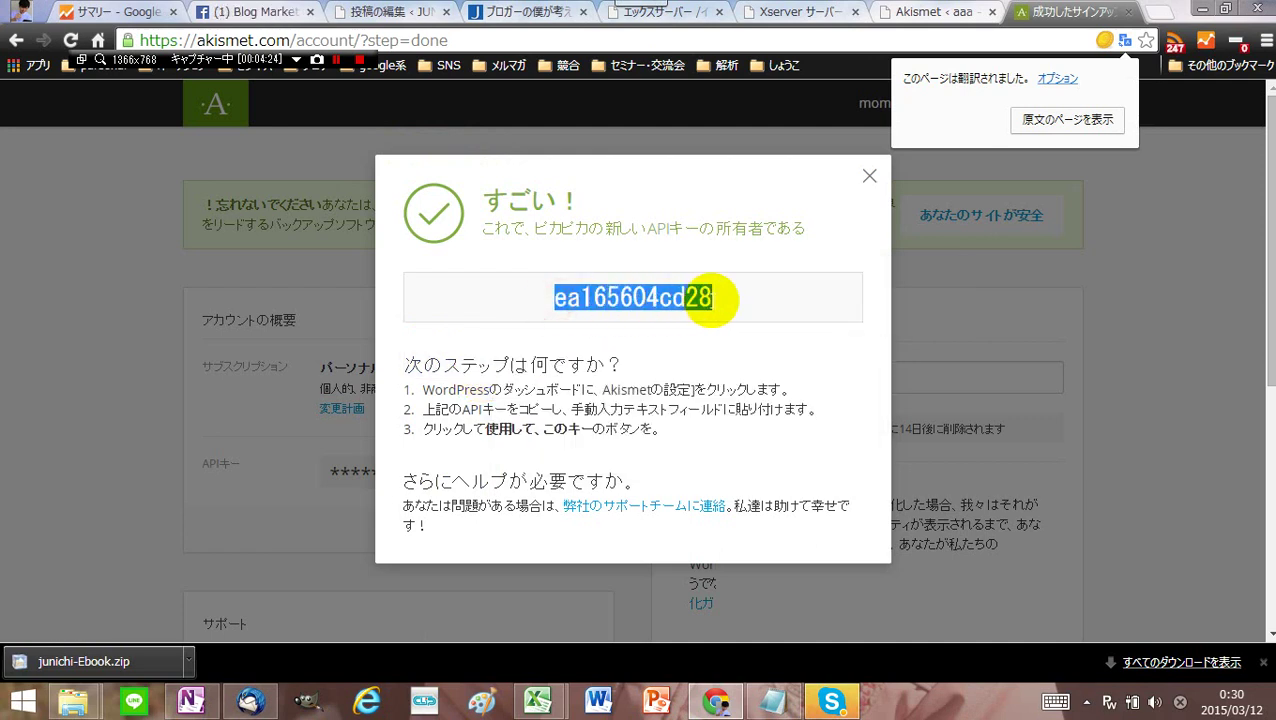
pyautogui.rightClick(692, 305)
pyautogui.click(705, 314)
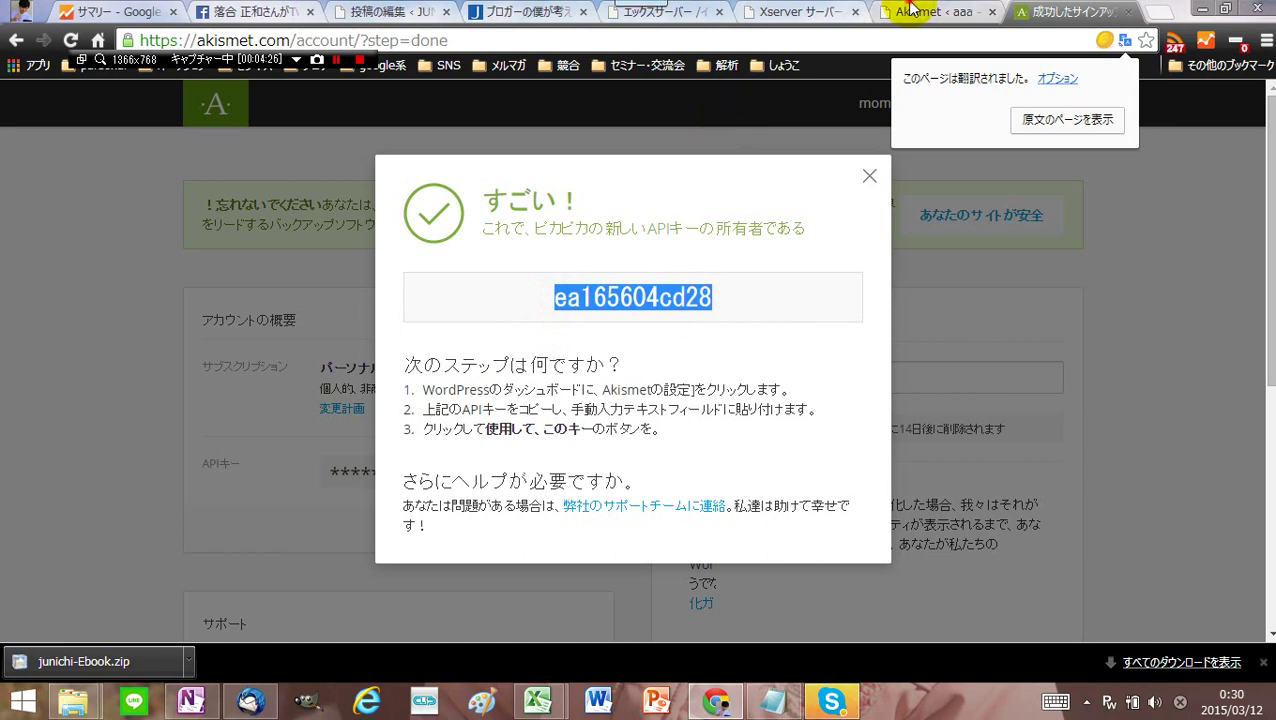
# Paste the API key into the manual key field of WordPress's Akismet settings
pyautogui.click(935, 12)
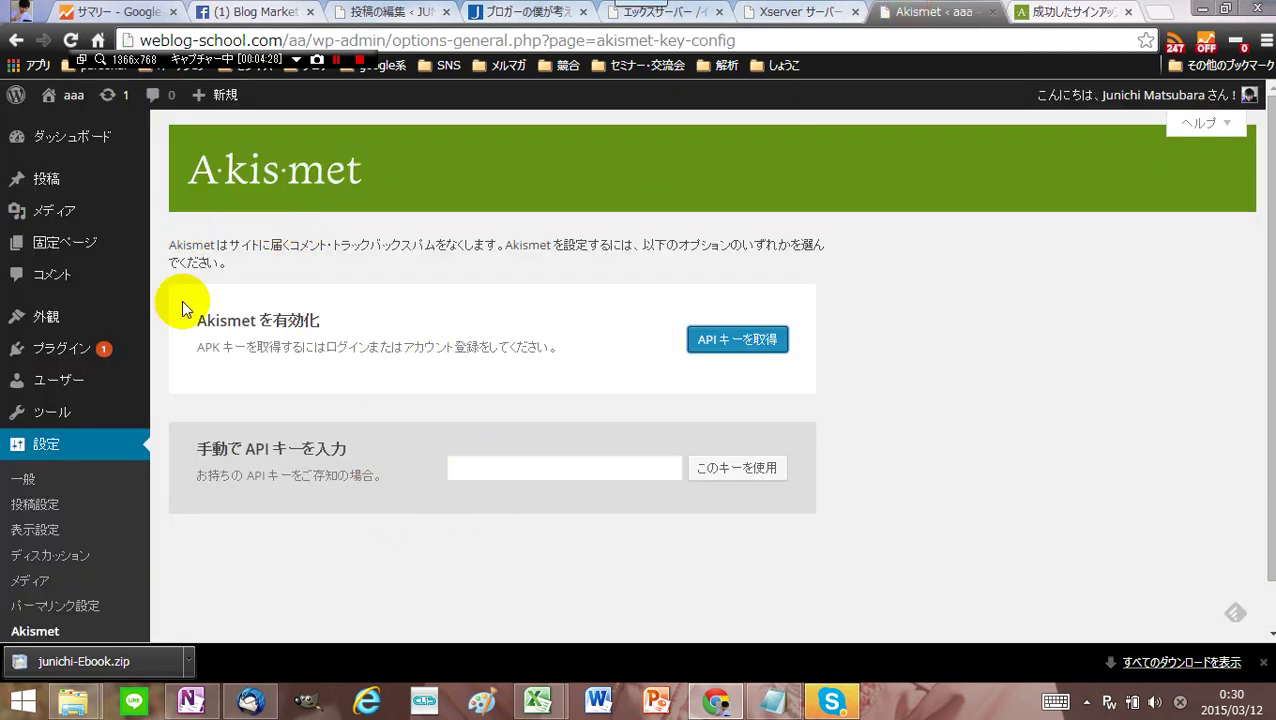
pyautogui.click(515, 473)
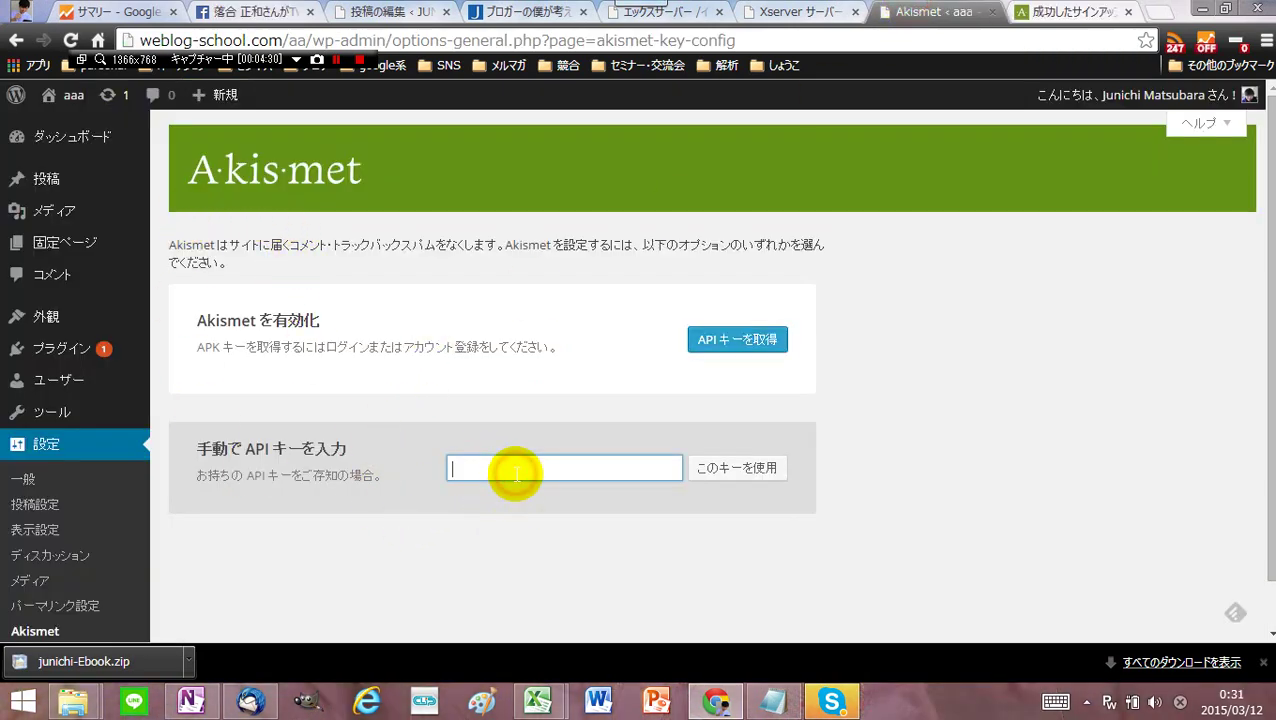
pyautogui.rightClick(514, 471)
pyautogui.click(600, 301)
pyautogui.click(660, 501)
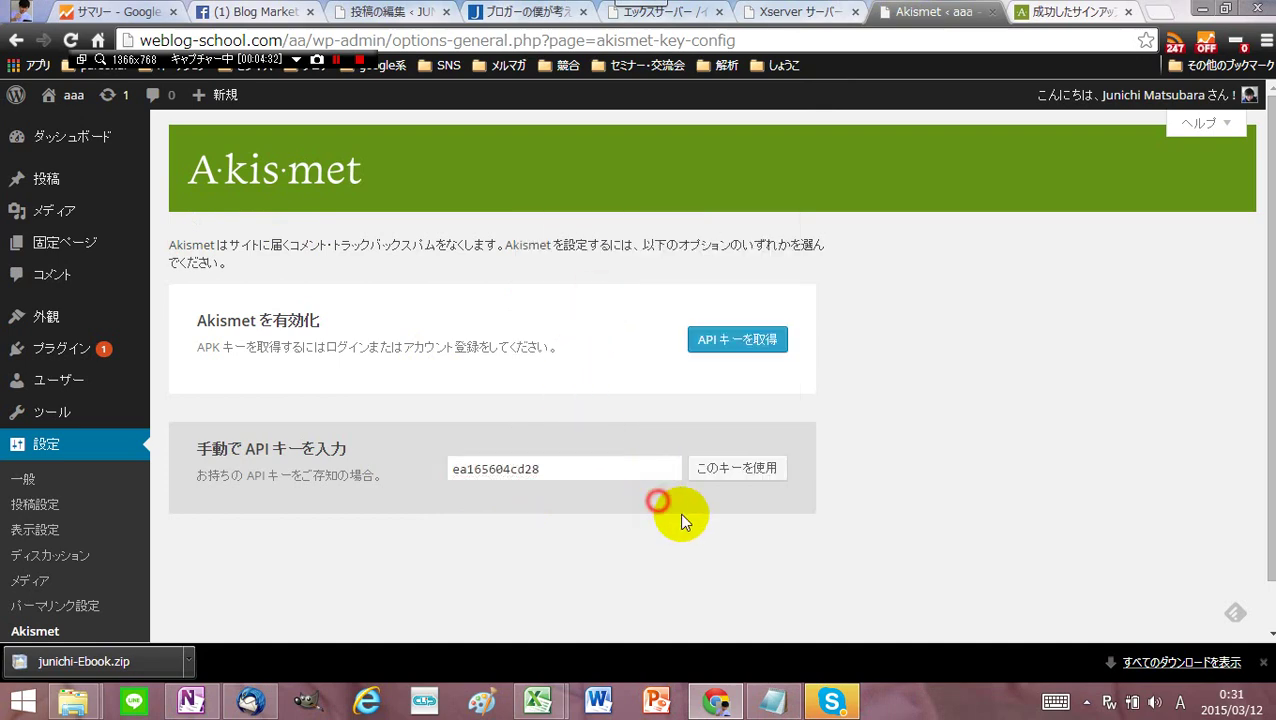